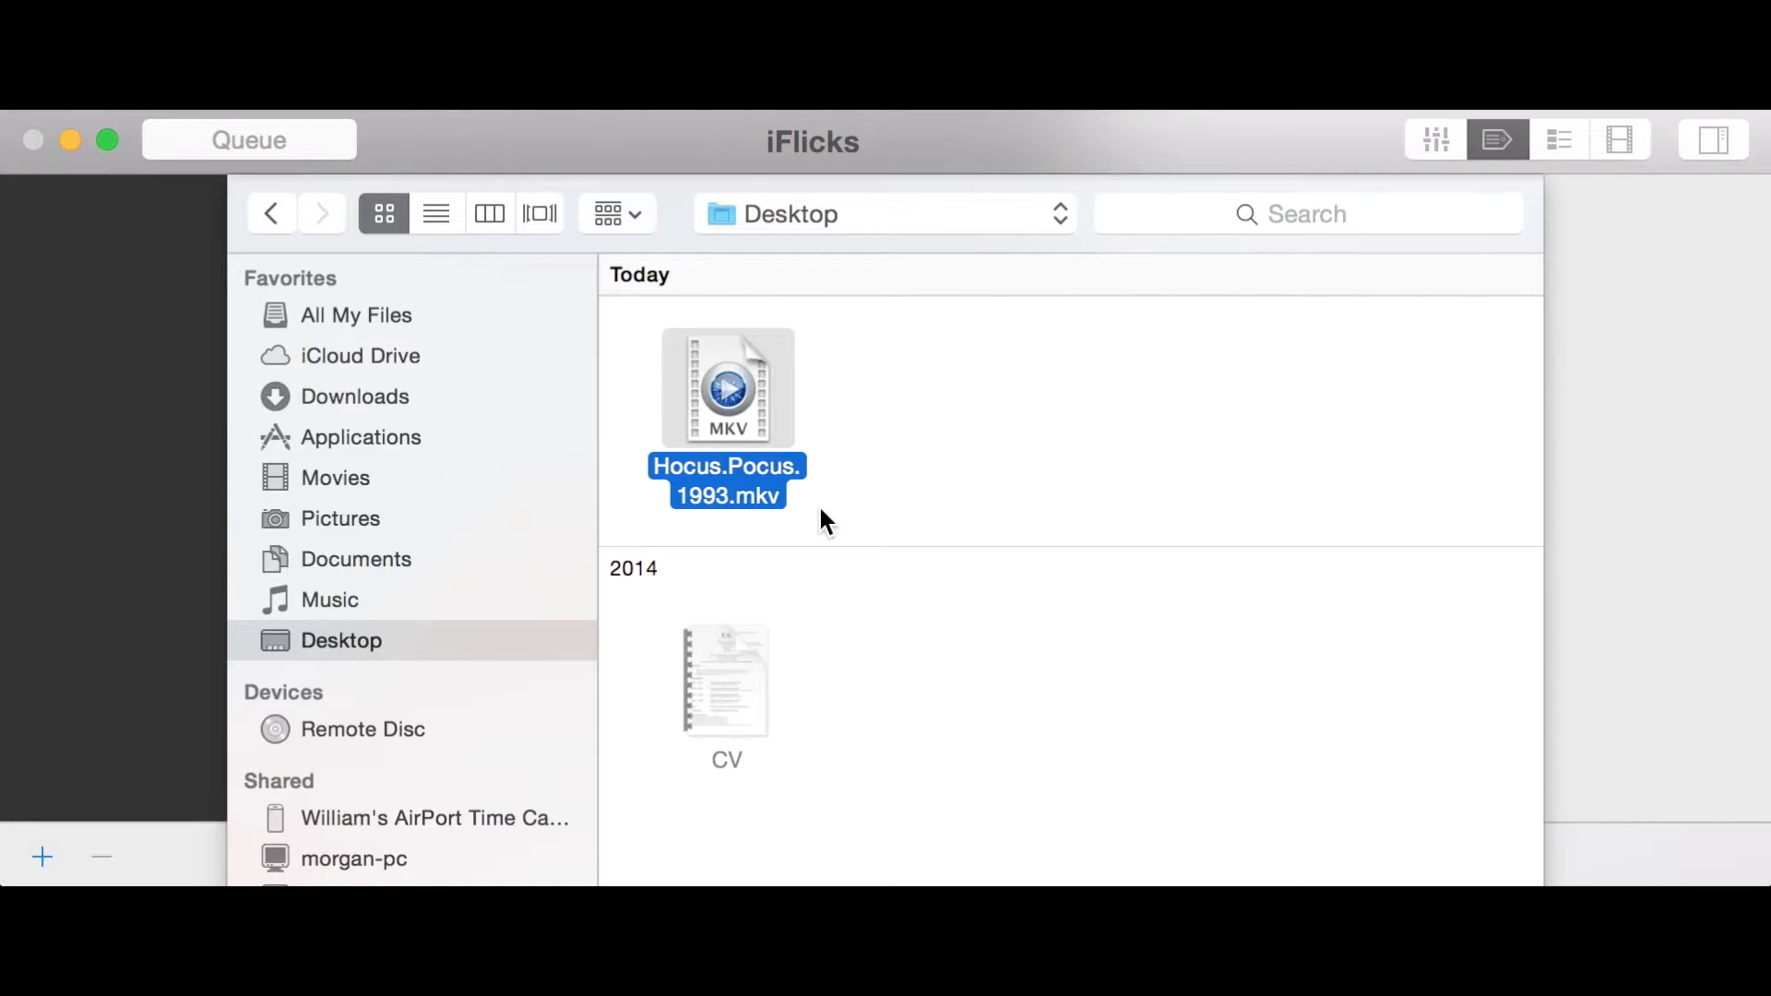
- Add Hocus.Pocus.1993.mkv to the iFlicks queue
{"action": "double_click", "coordinate": [754, 495]}
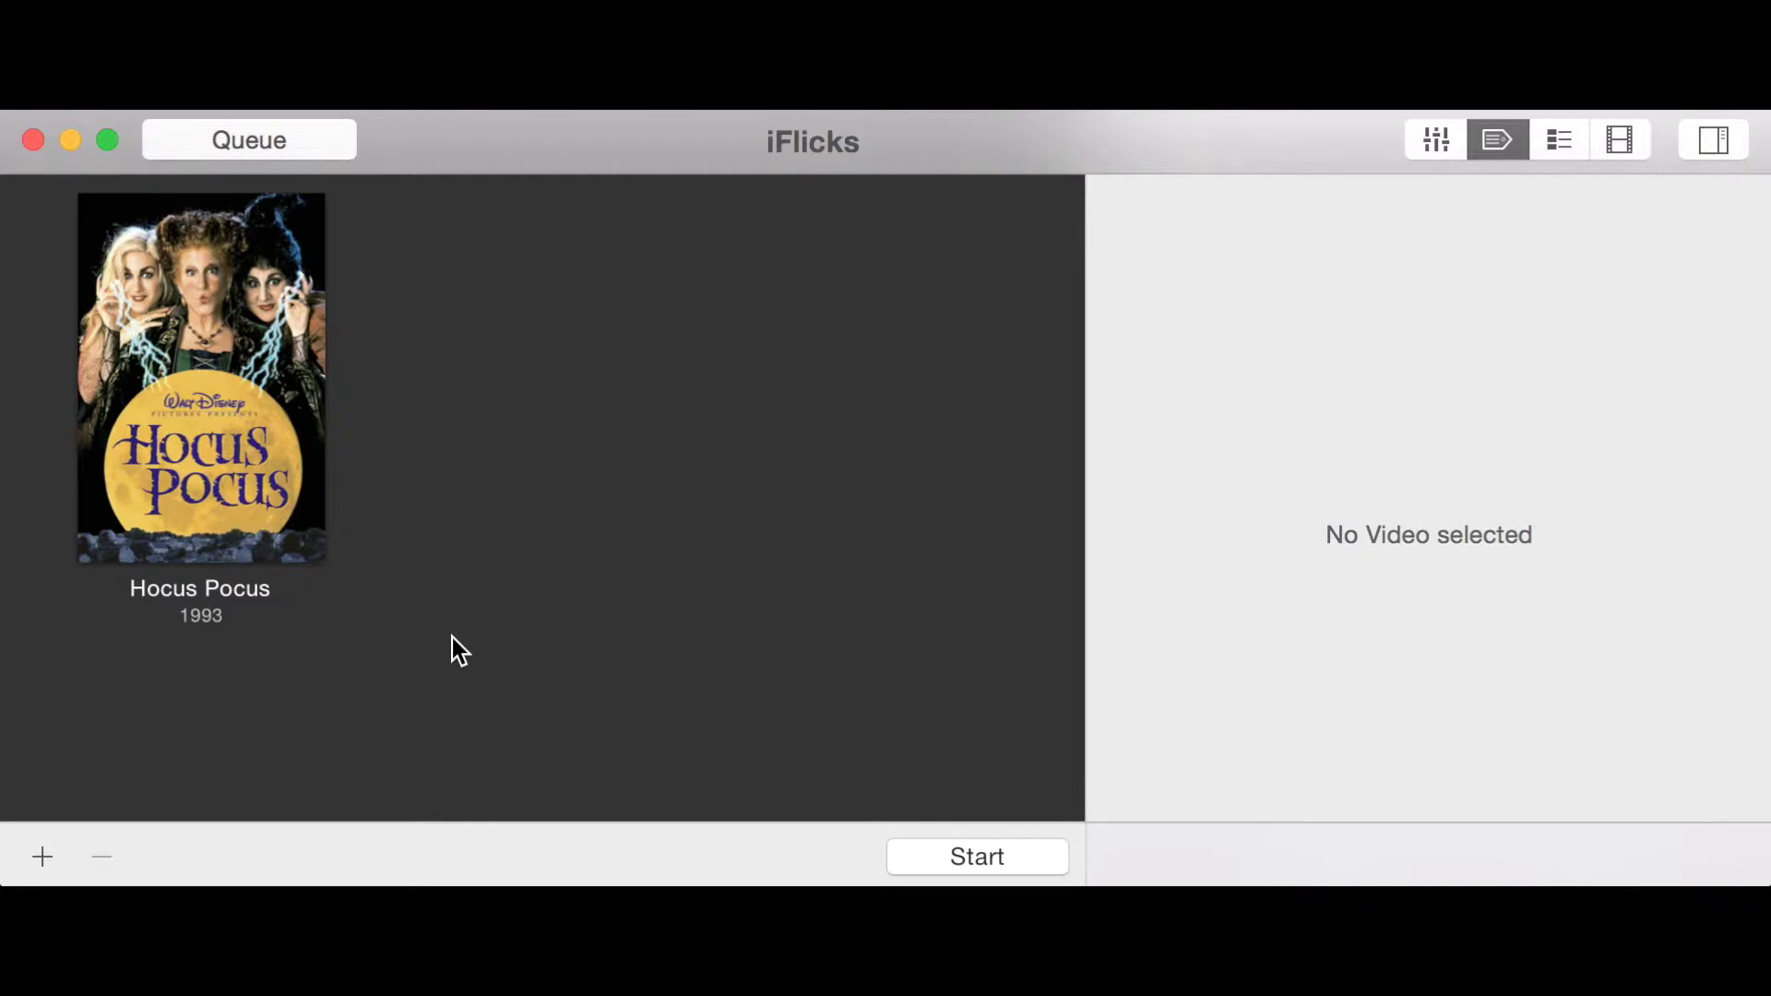
- Select Hocus Pocus and browse its General, Cast & Crew and Advanced metadata sections
{"action": "left_click", "coordinate": [272, 395]}
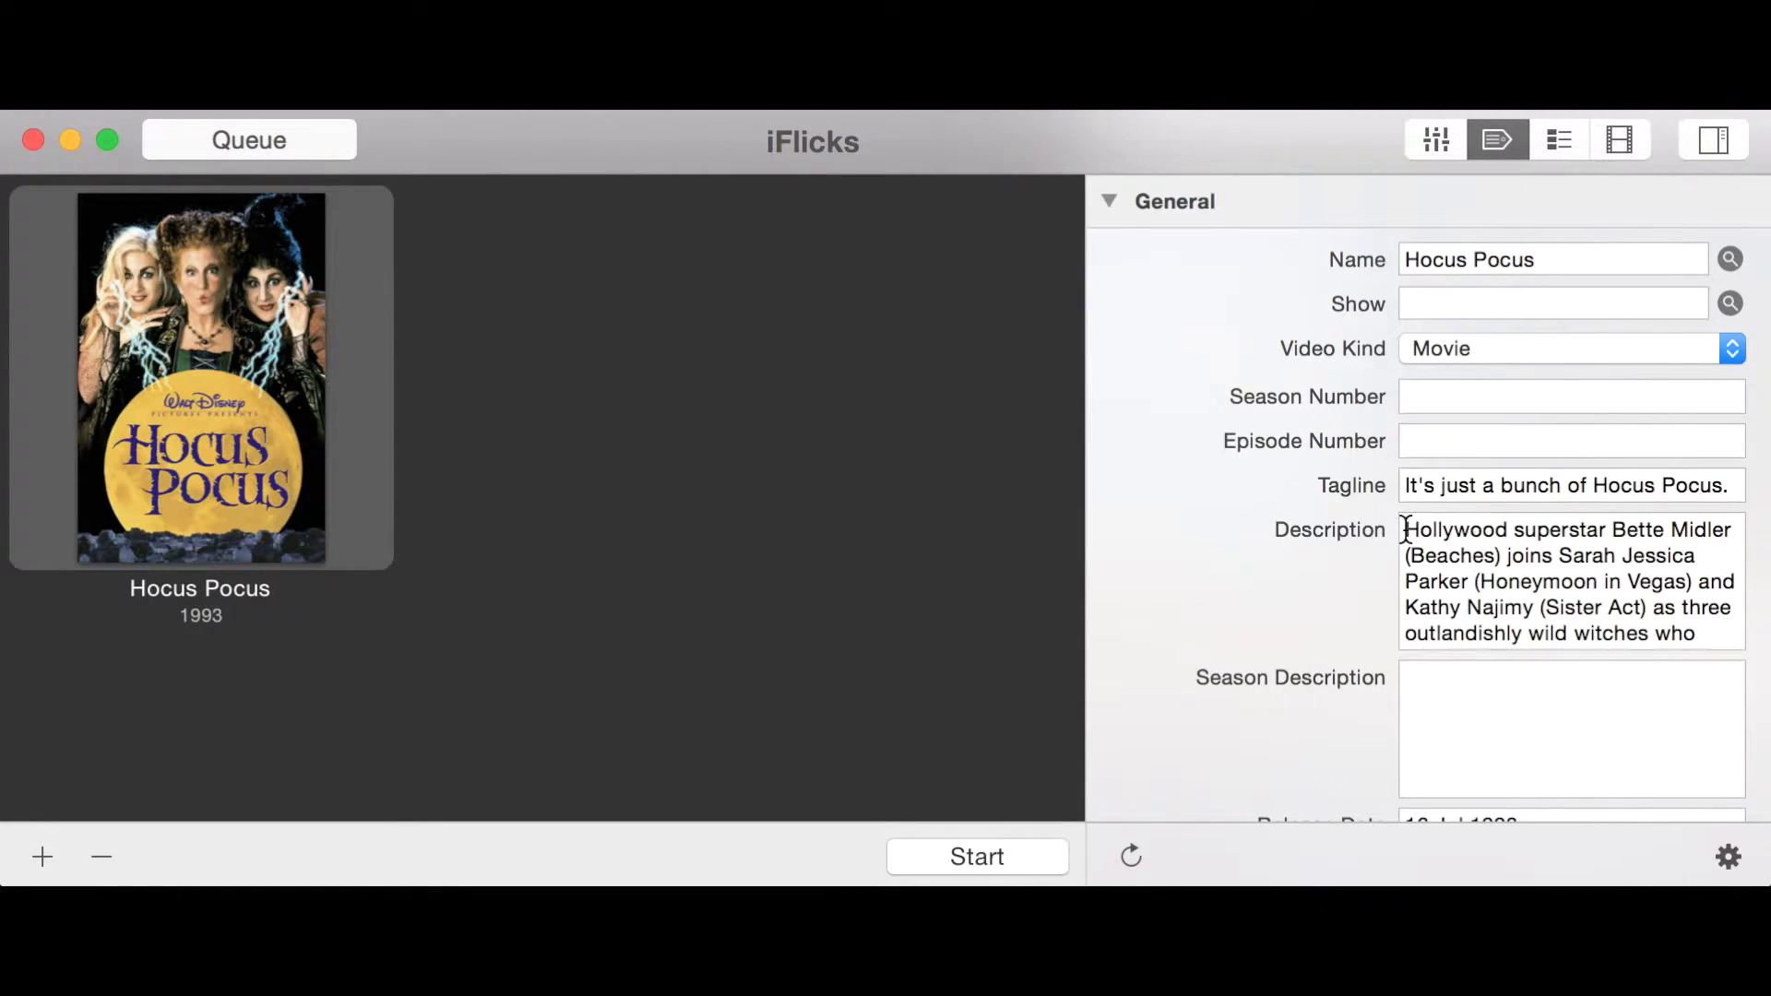
{"action": "scroll", "coordinate": [1191, 552], "scroll_direction": "down", "scroll_amount": 5}
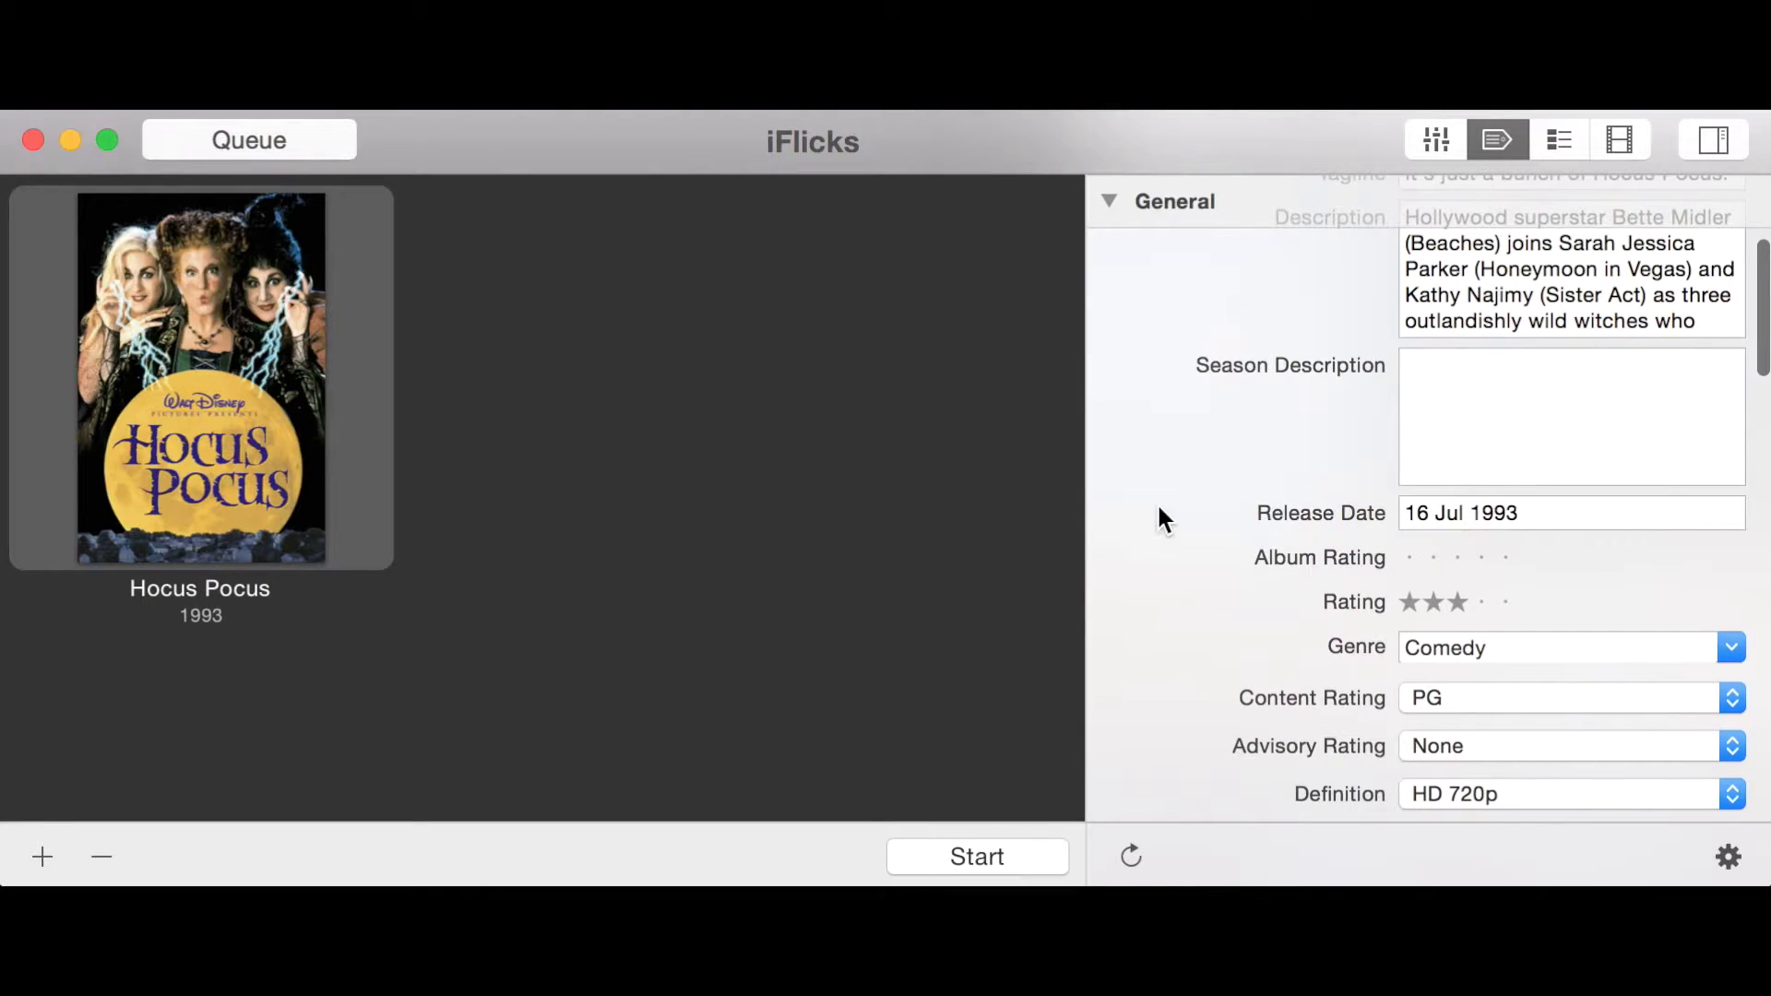
{"action": "scroll", "coordinate": [1155, 502], "scroll_direction": "down", "scroll_amount": 3}
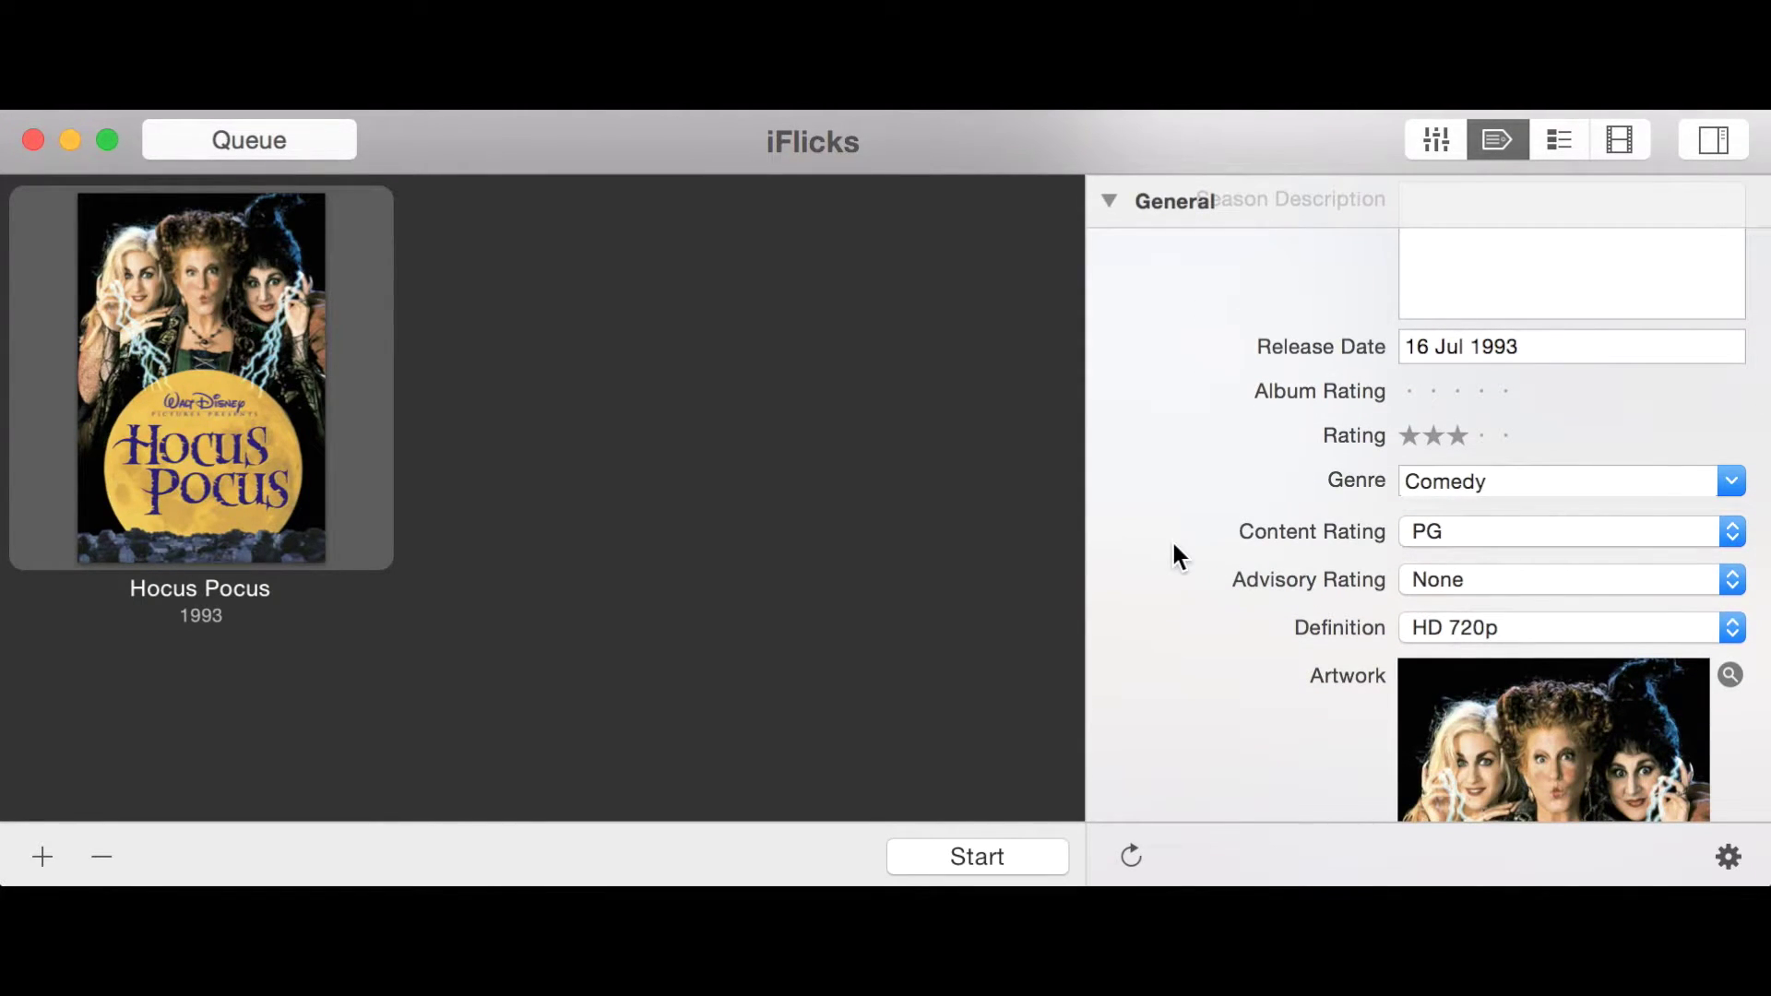
{"action": "scroll", "coordinate": [1174, 545], "scroll_direction": "down", "scroll_amount": 3}
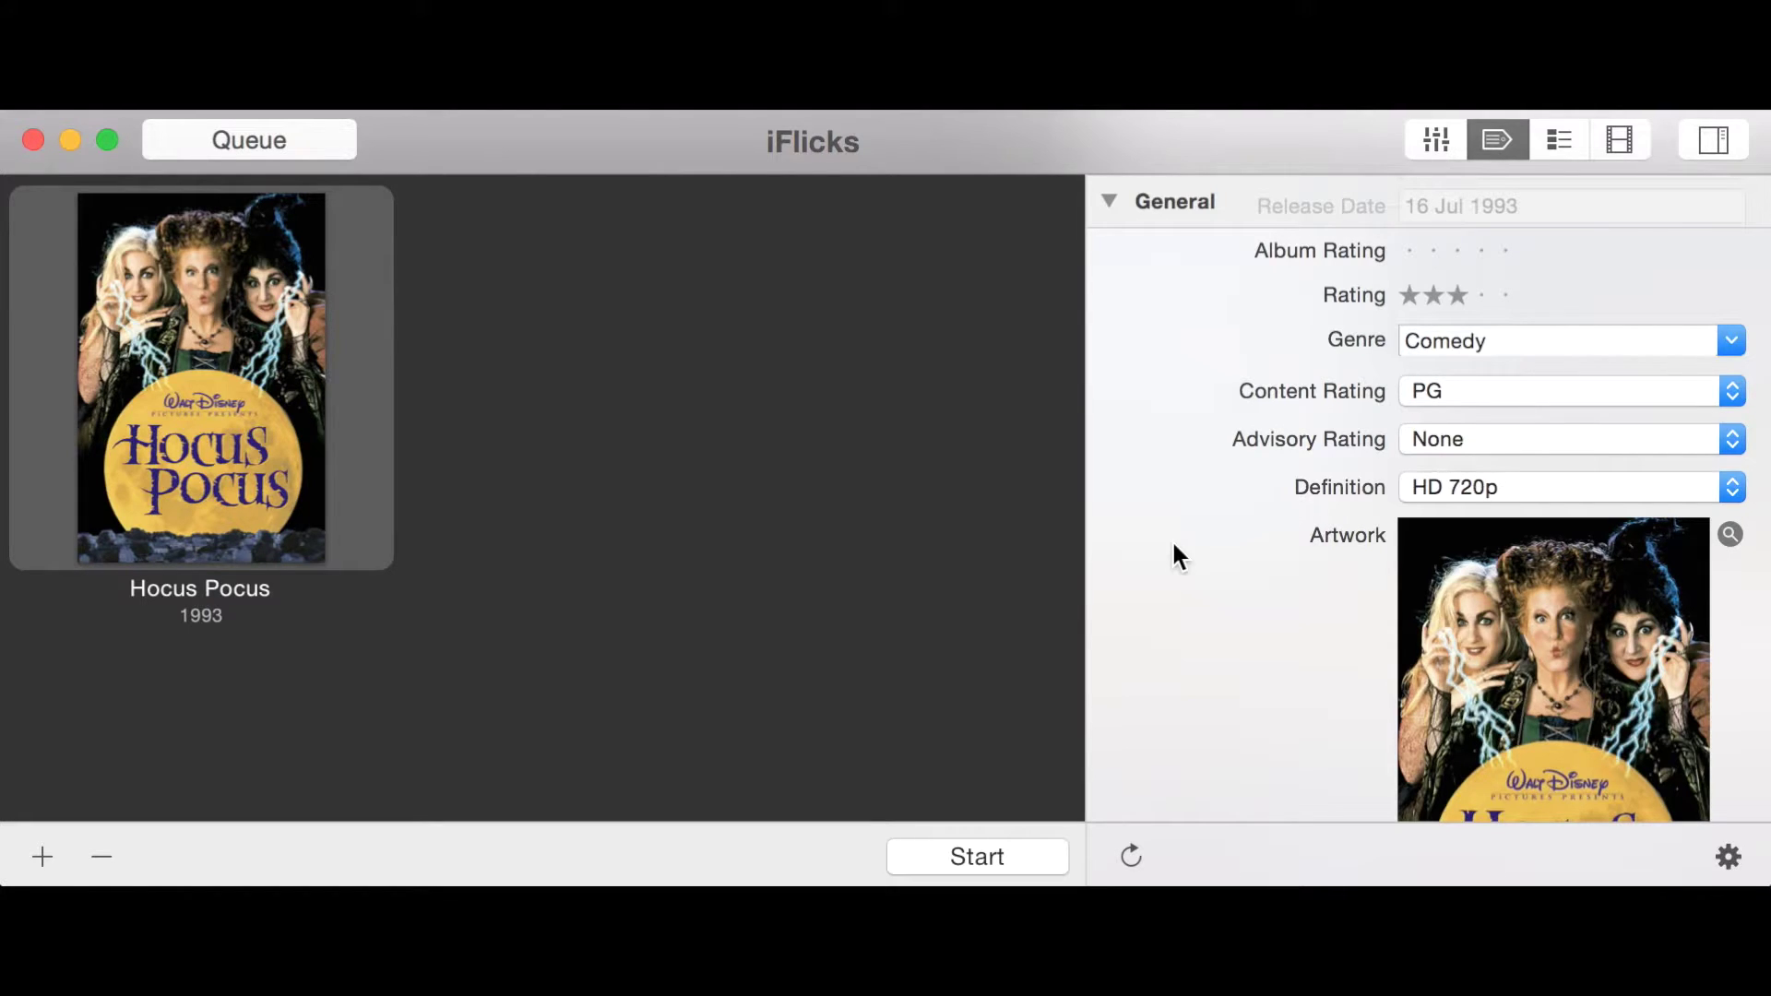
{"action": "scroll", "coordinate": [1171, 539], "scroll_direction": "down", "scroll_amount": 6}
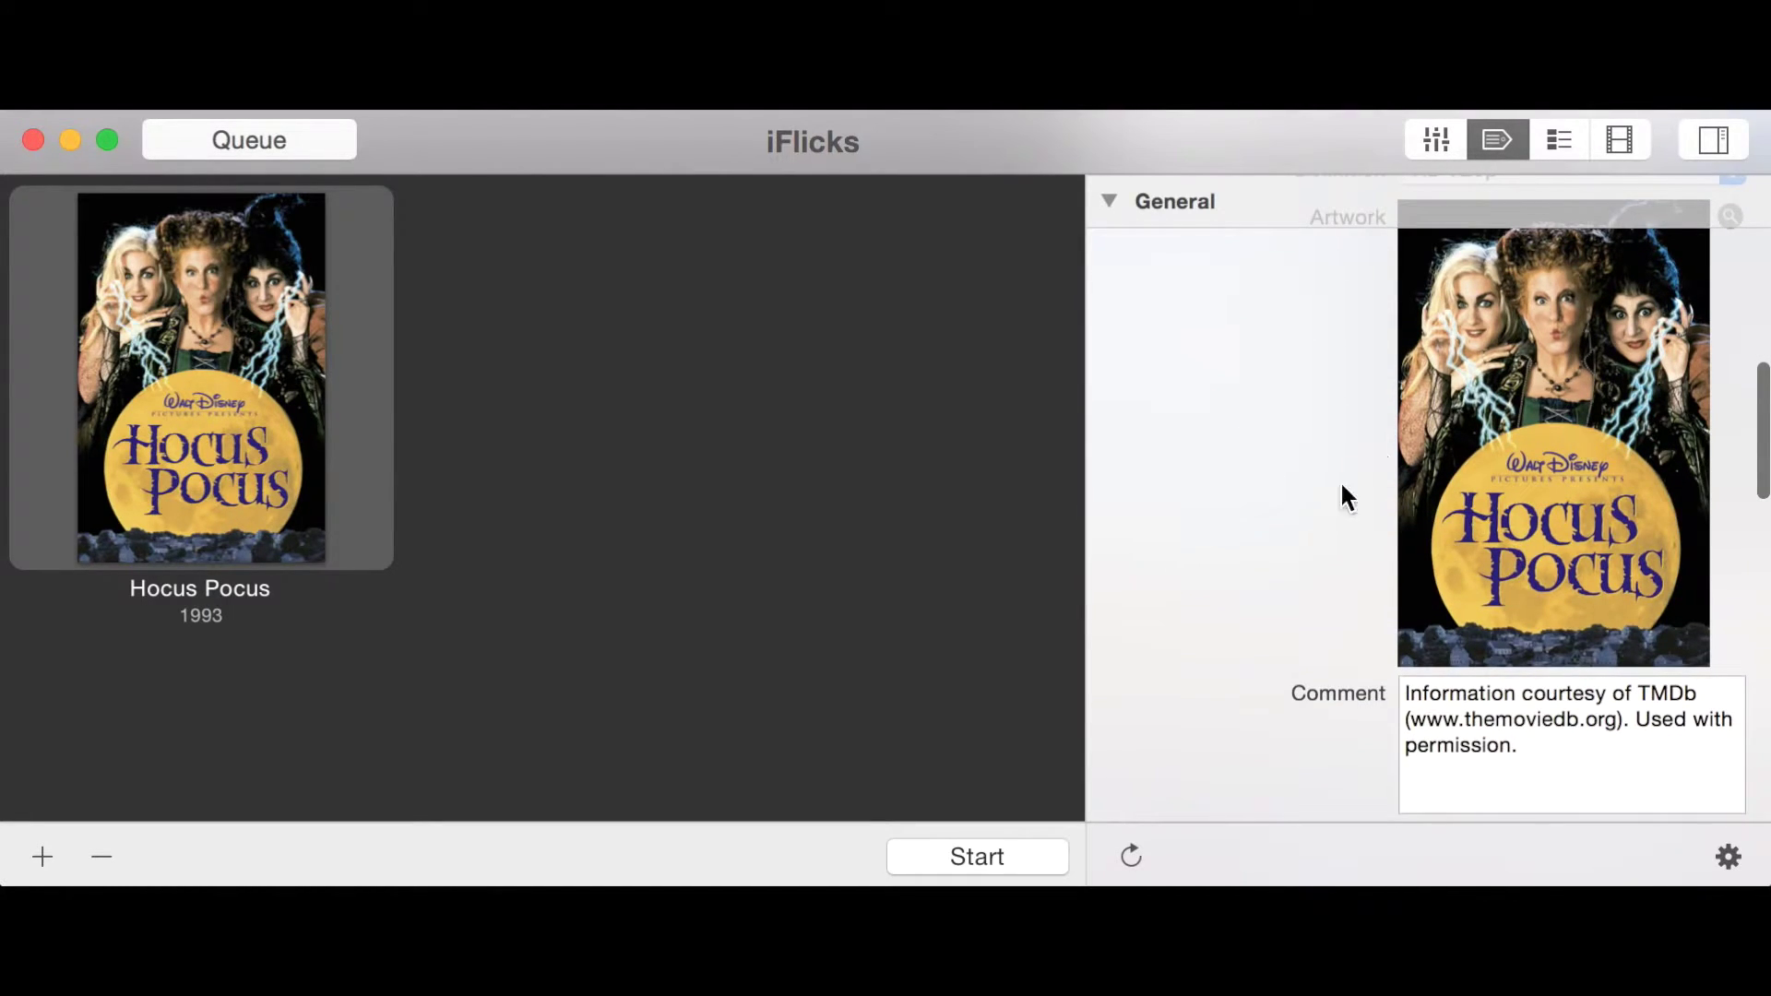
{"action": "scroll", "coordinate": [1251, 529], "scroll_direction": "down", "scroll_amount": 4}
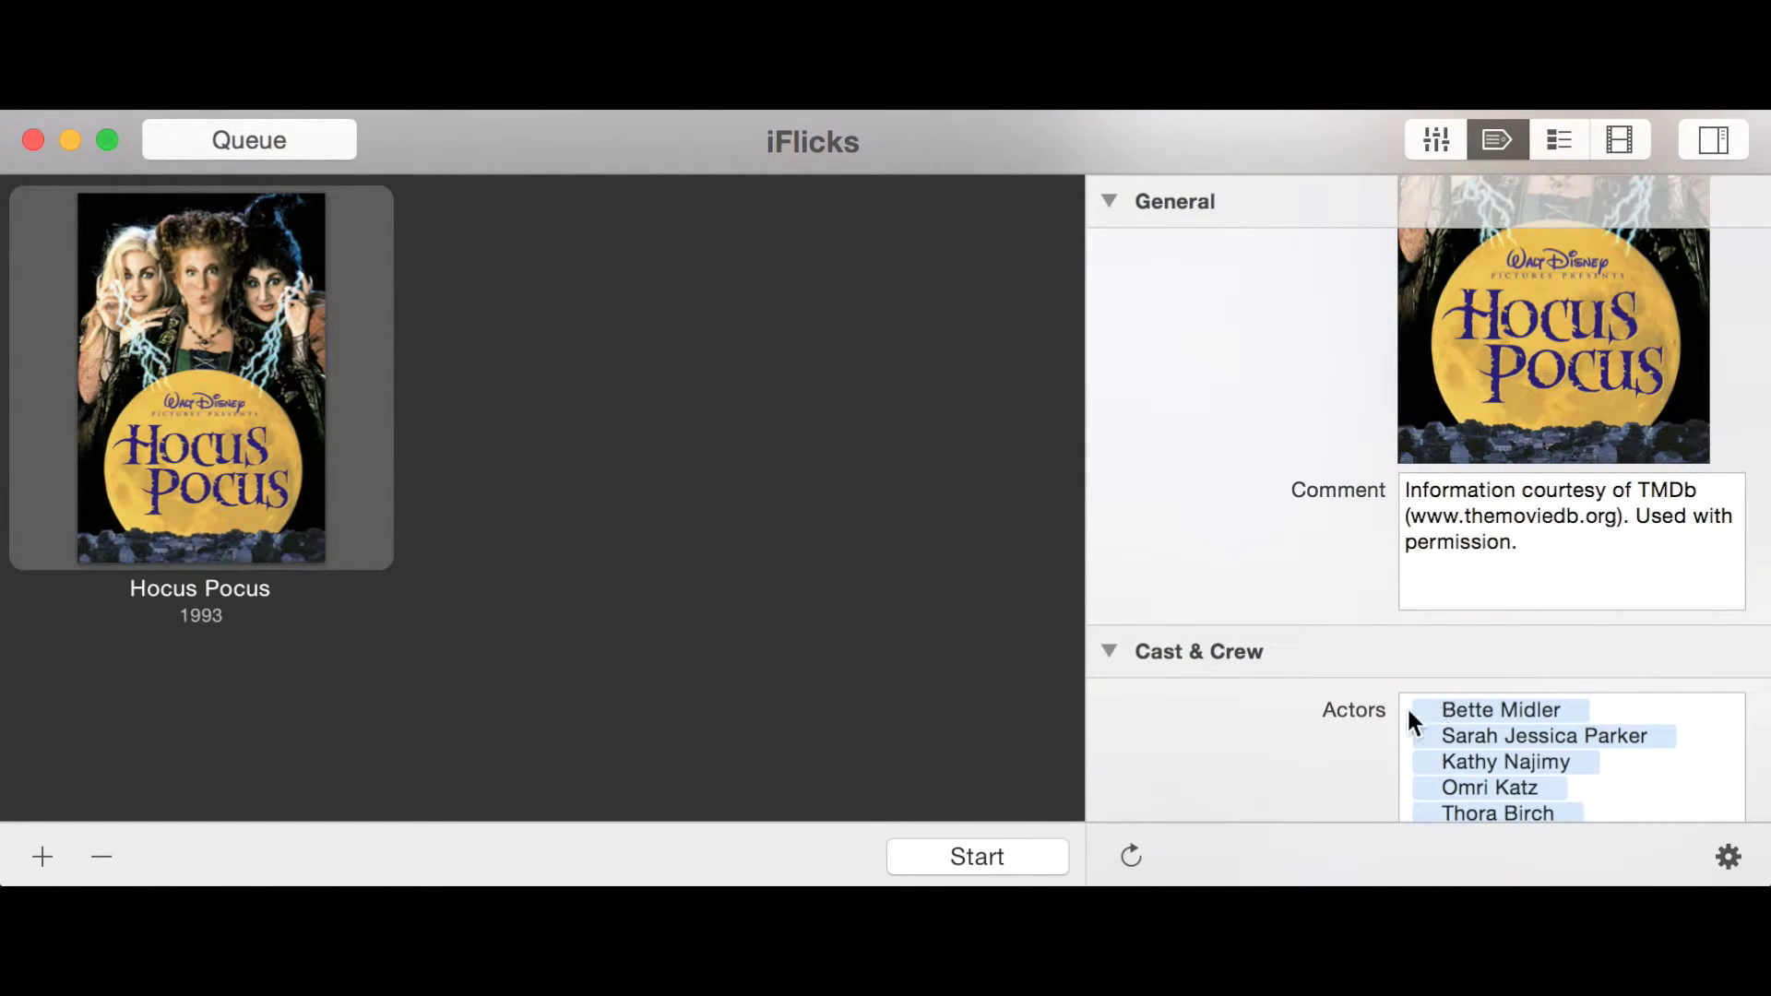
{"action": "scroll", "coordinate": [1123, 487], "scroll_direction": "down", "scroll_amount": 5}
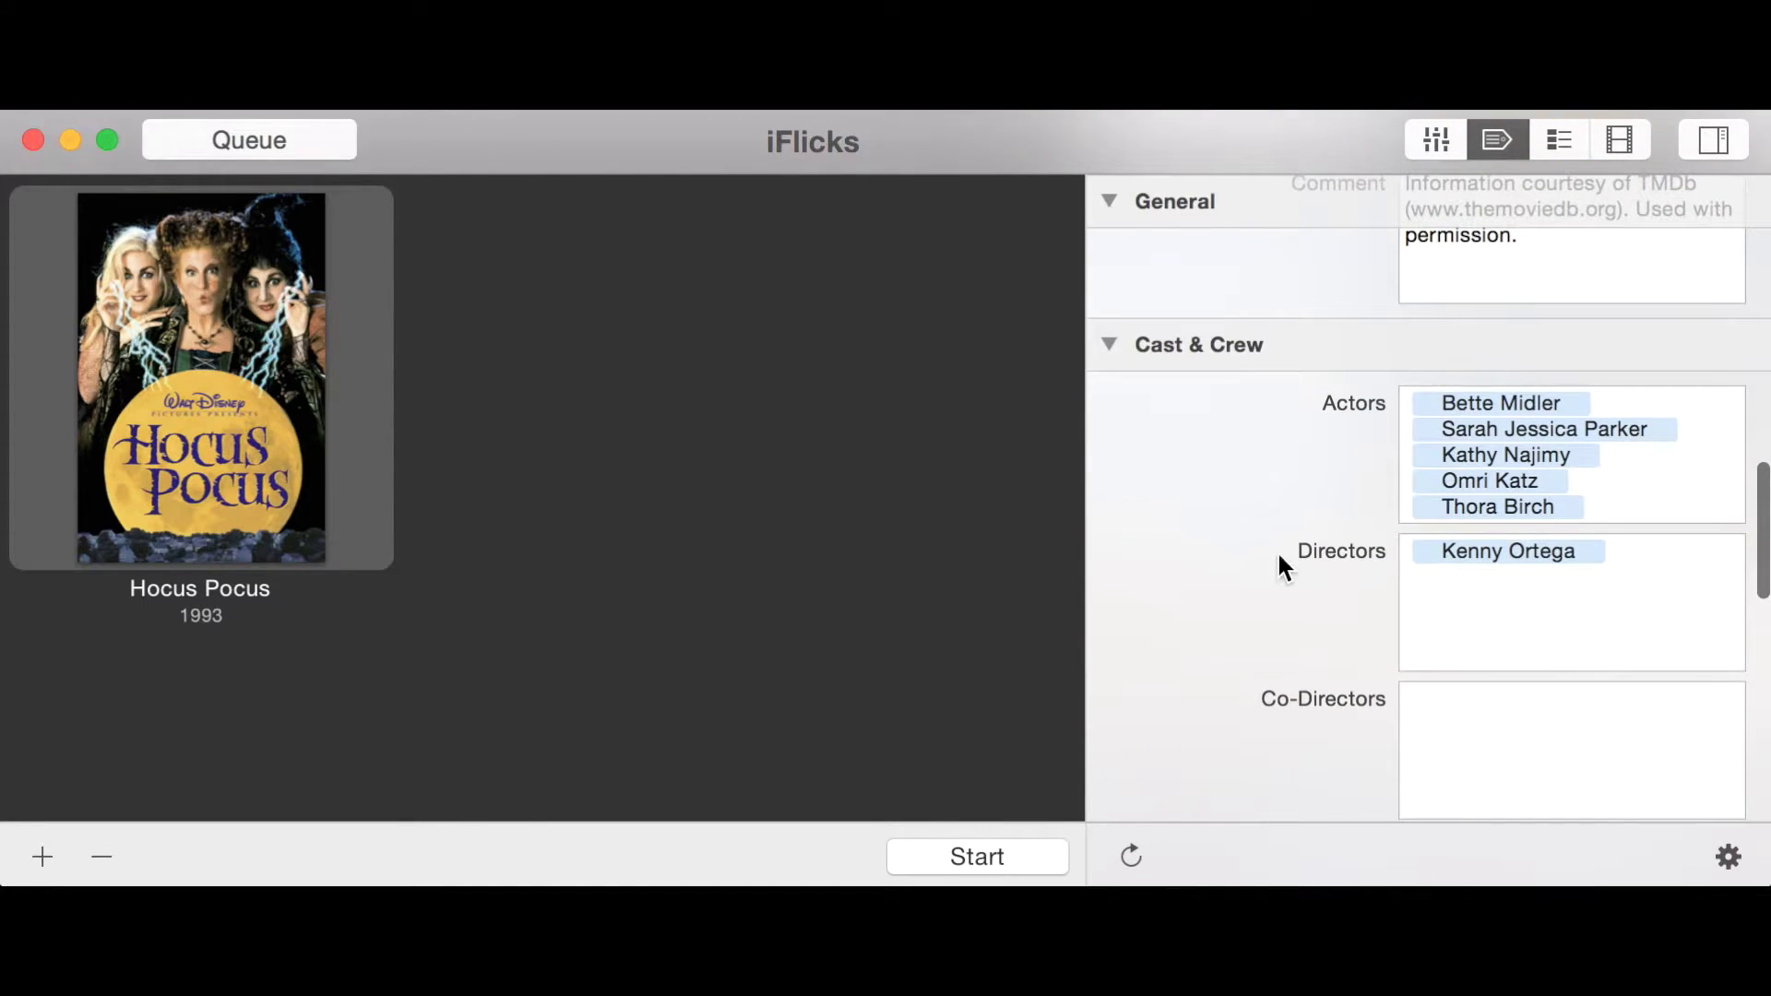
{"action": "scroll", "coordinate": [1344, 572], "scroll_direction": "down", "scroll_amount": 10}
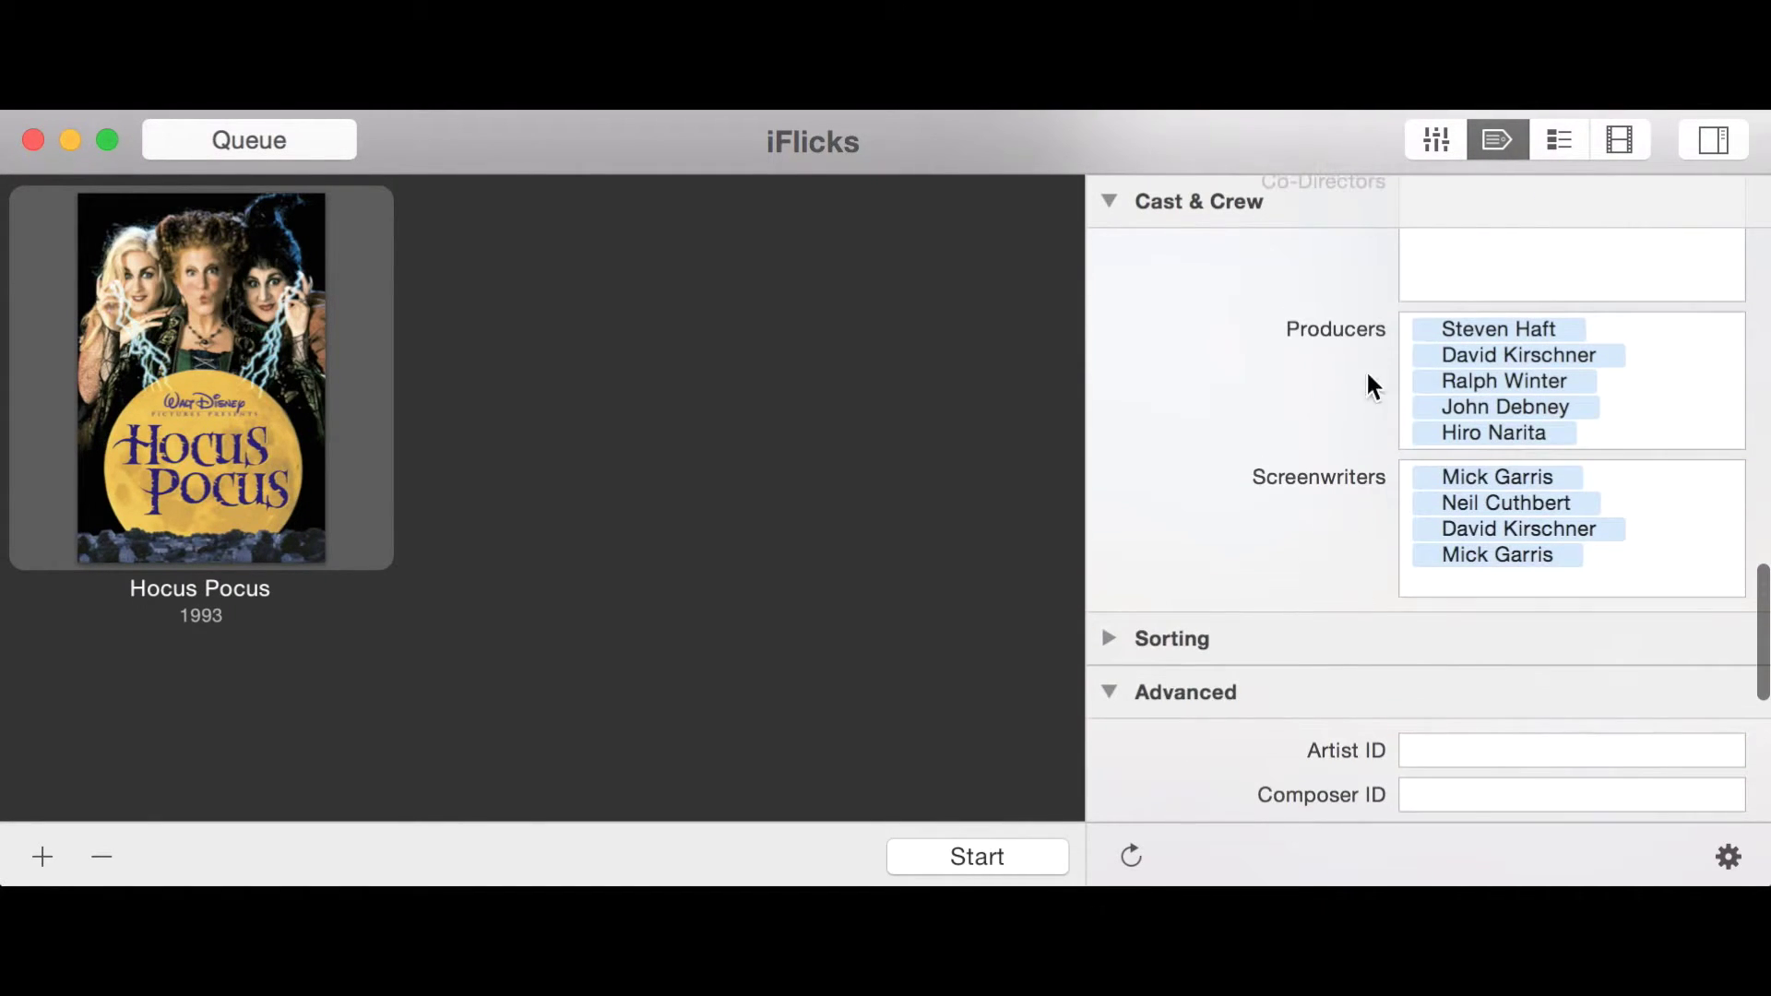
{"action": "scroll", "coordinate": [1346, 508], "scroll_direction": "down", "scroll_amount": 10}
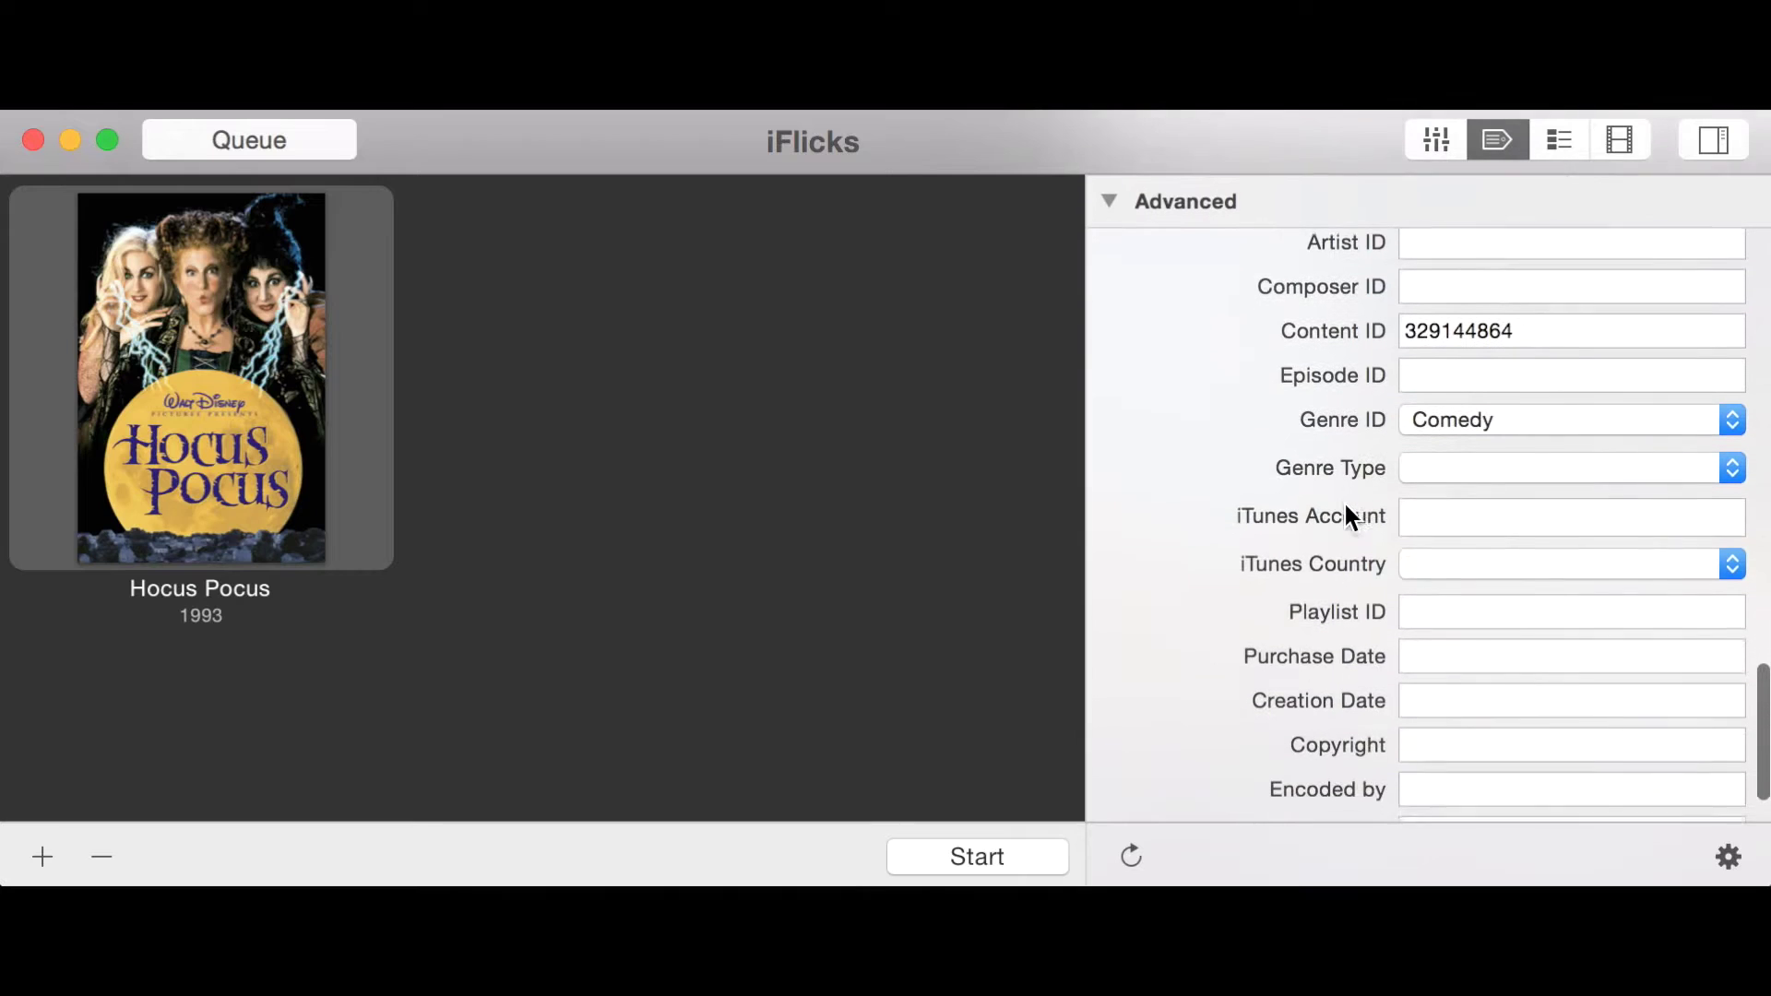
{"action": "scroll", "coordinate": [1344, 506], "scroll_direction": "down", "scroll_amount": 3}
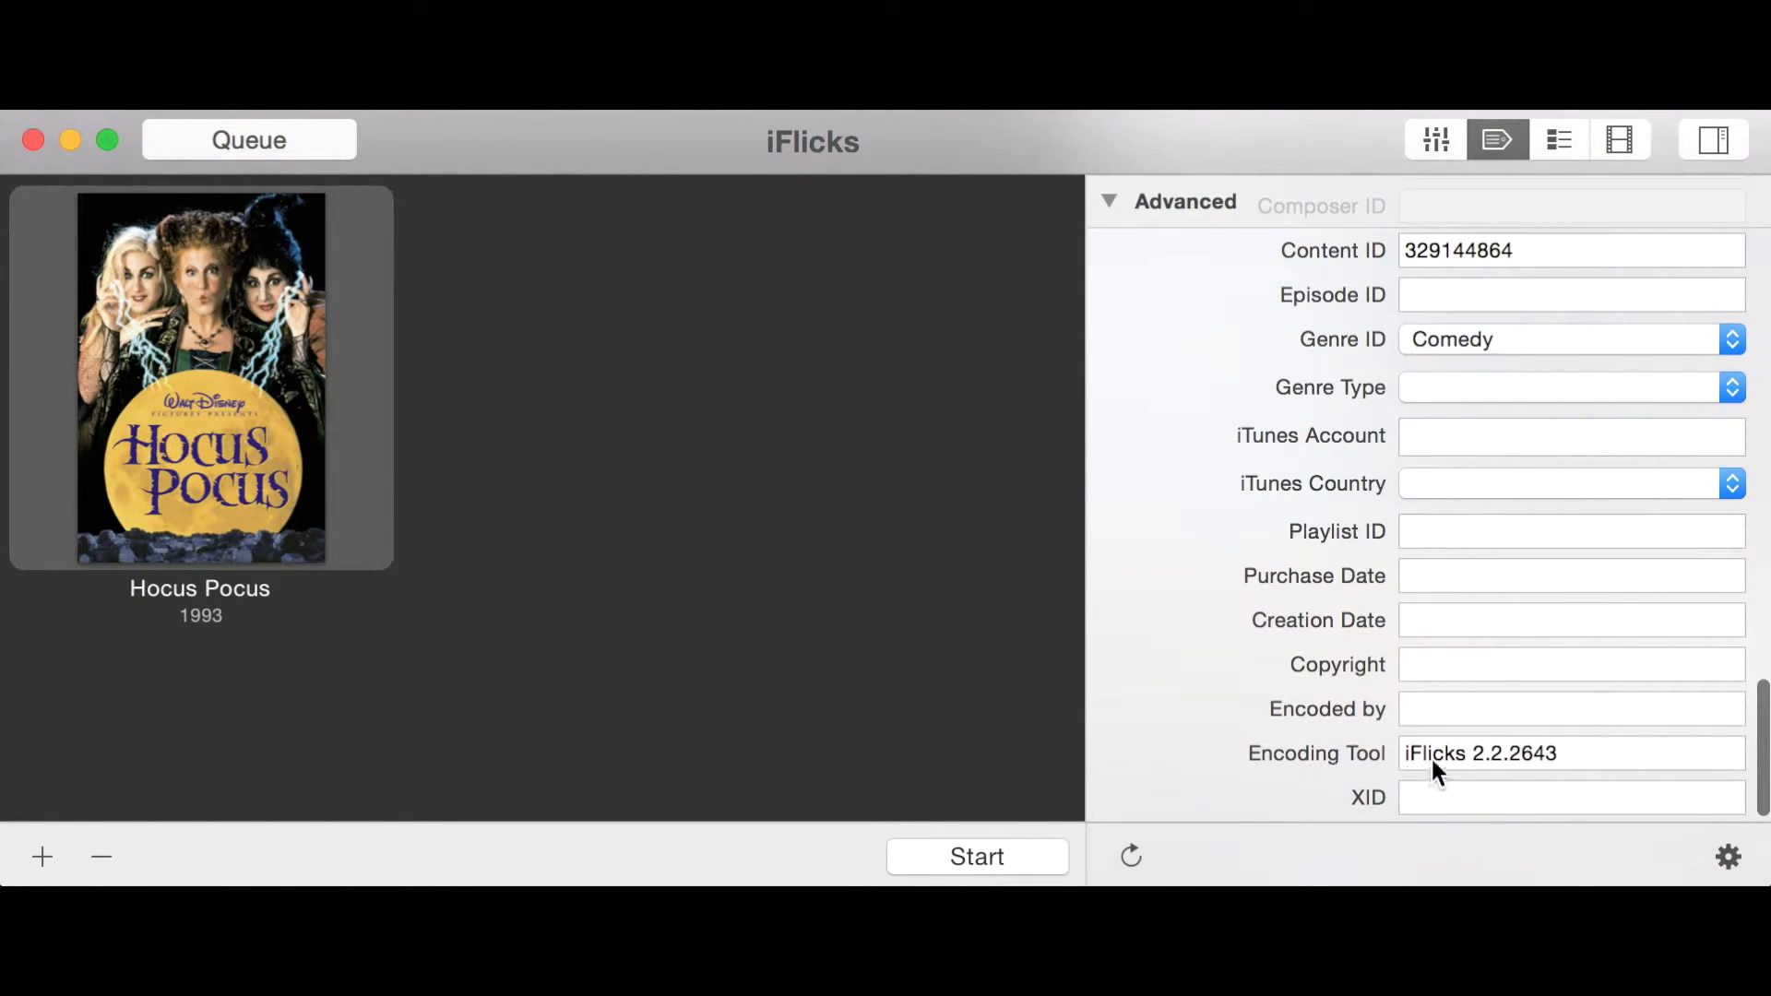
{"action": "scroll", "coordinate": [1217, 341], "scroll_direction": "up", "scroll_amount": 20}
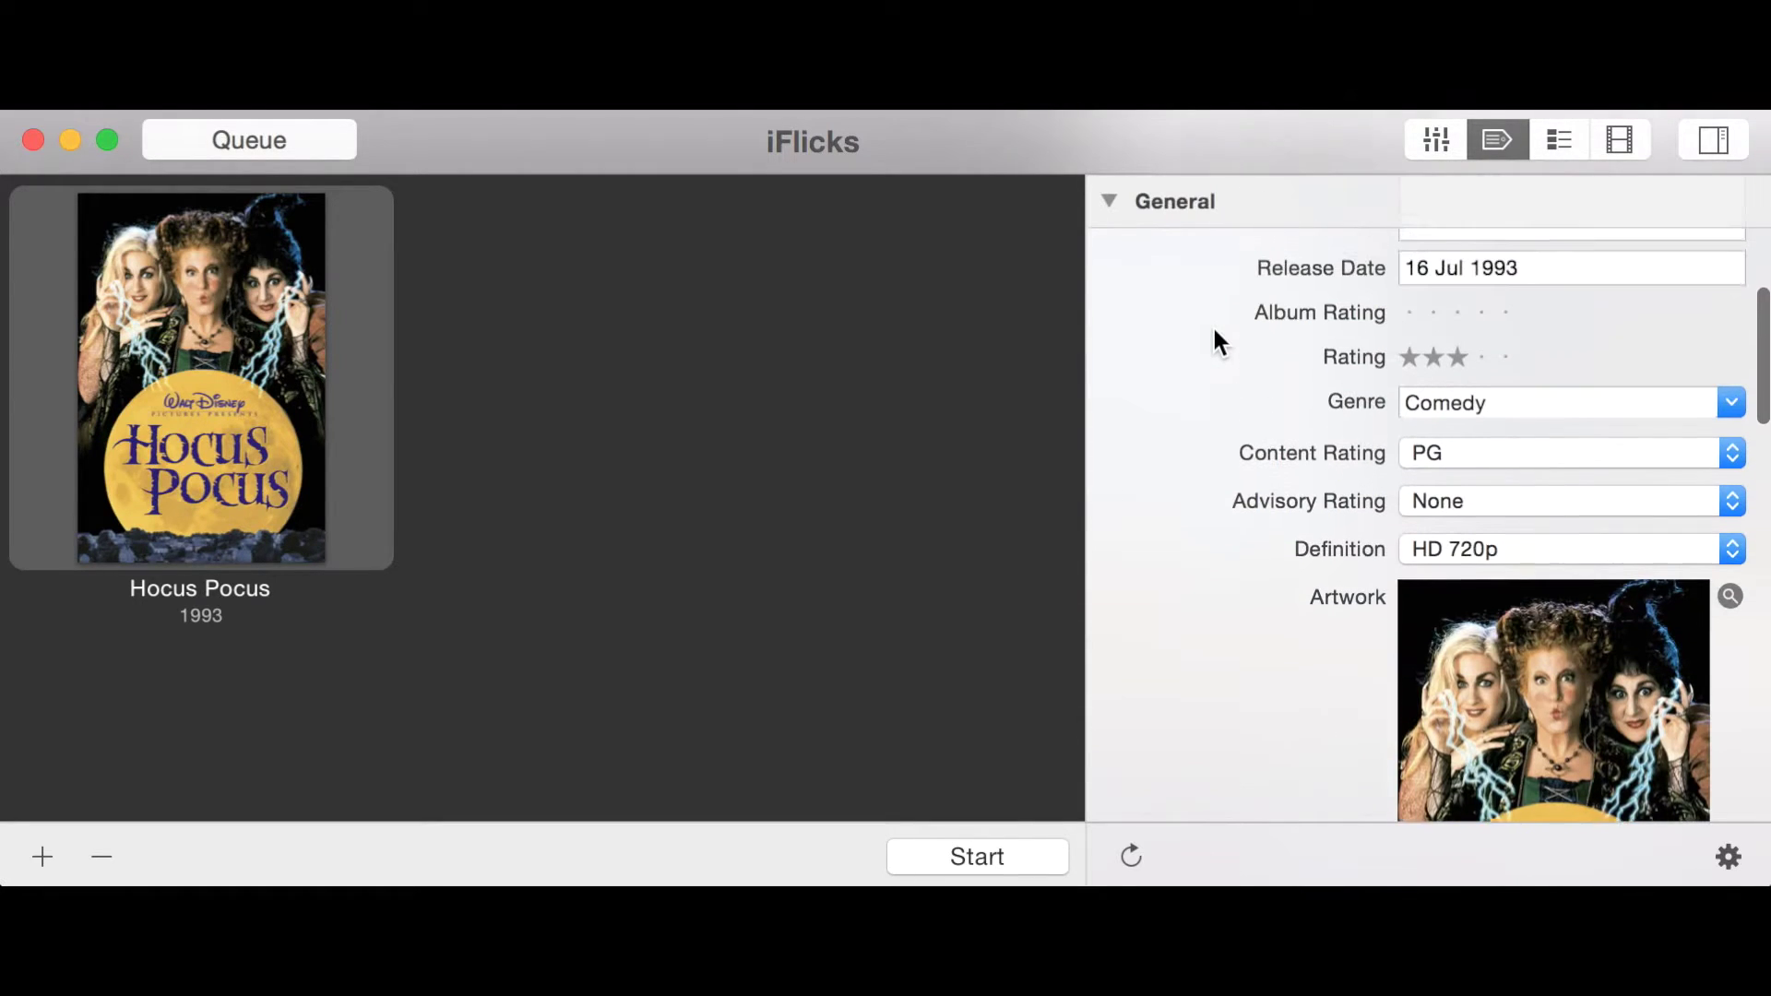
{"action": "scroll", "coordinate": [1213, 330], "scroll_direction": "up", "scroll_amount": 6}
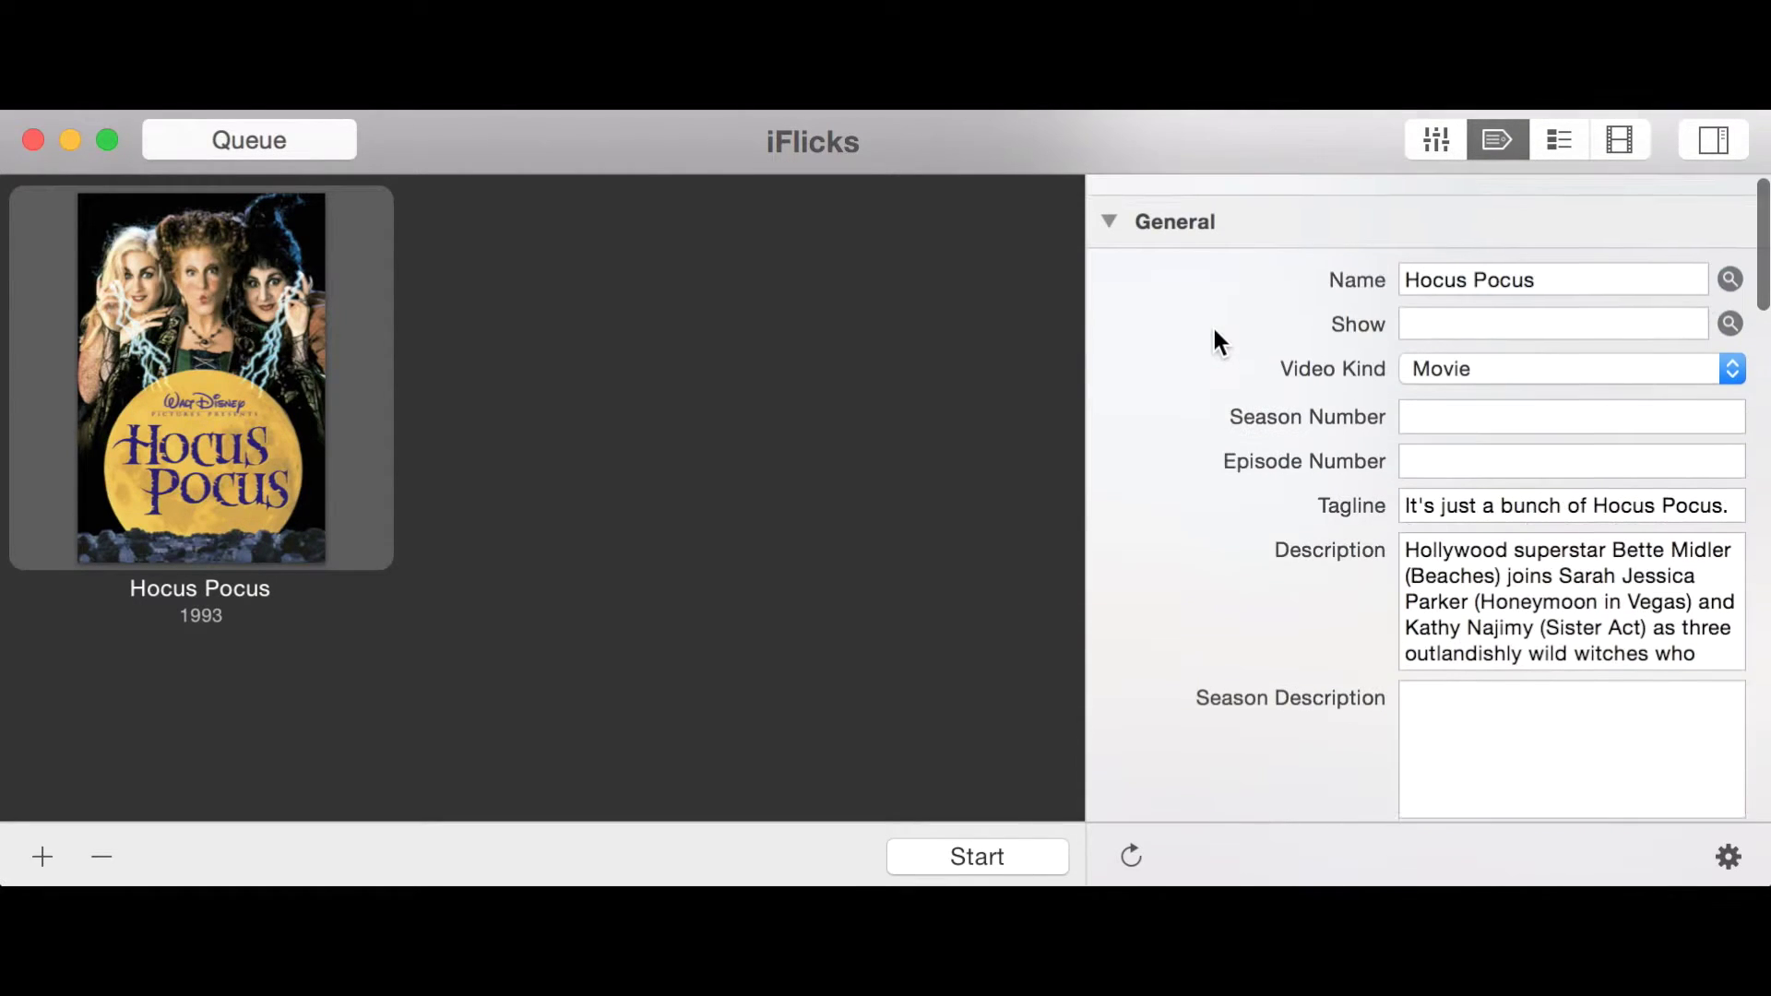
- Show Hocus Pocus's conversion settings and review the presets, keeping iTunes compatible
{"action": "left_click", "coordinate": [1446, 145]}
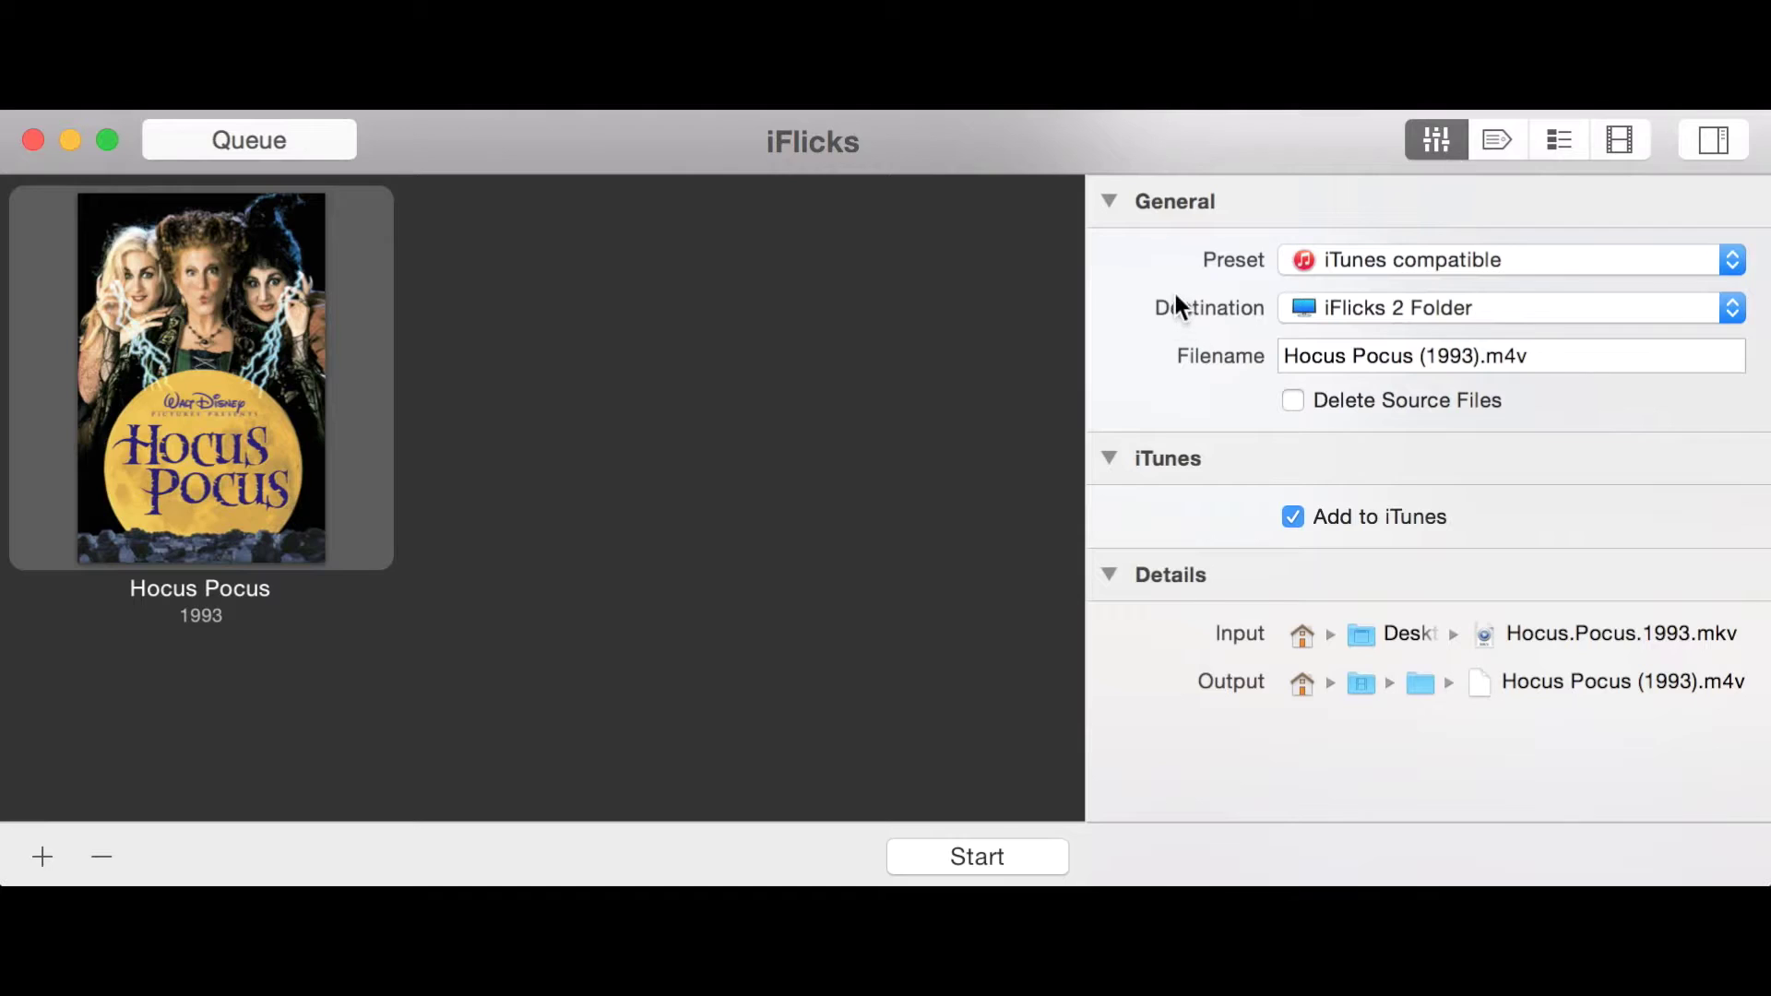
{"action": "left_click", "coordinate": [1493, 265]}
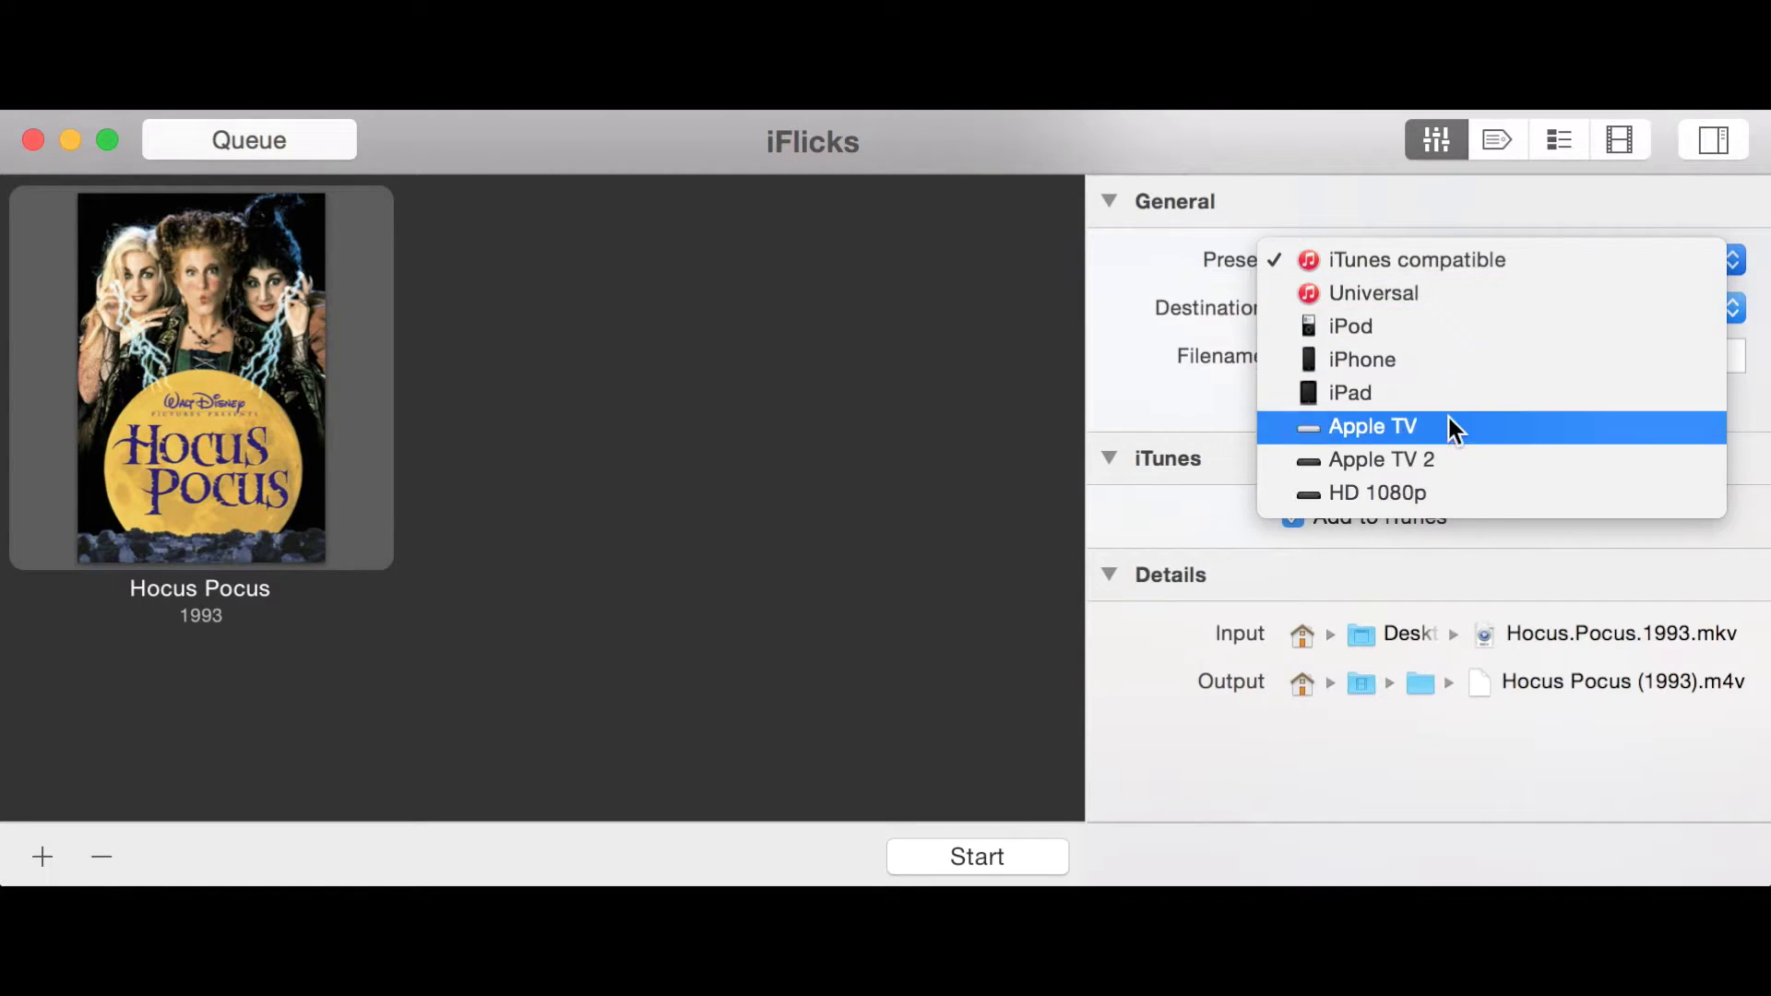
{"action": "left_click", "coordinate": [1173, 312]}
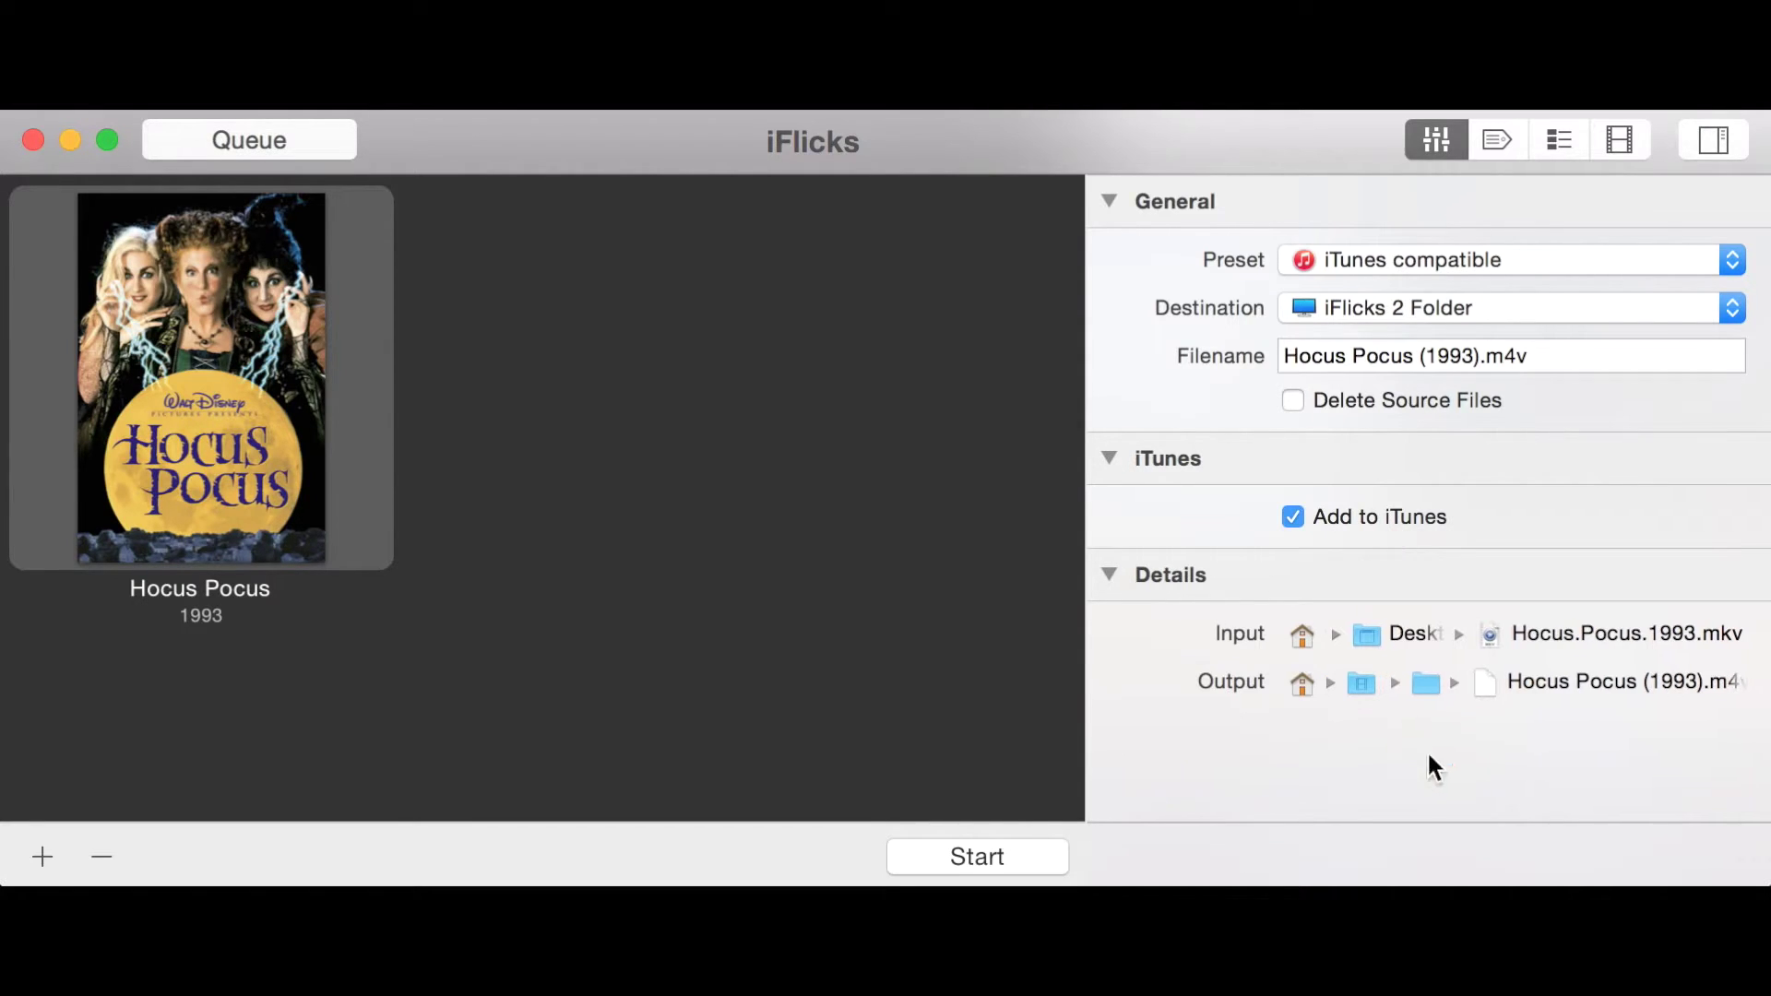
{"action": "left_click", "coordinate": [1712, 138]}
{"action": "left_click", "coordinate": [1712, 131]}
{"action": "left_click", "coordinate": [1712, 125]}
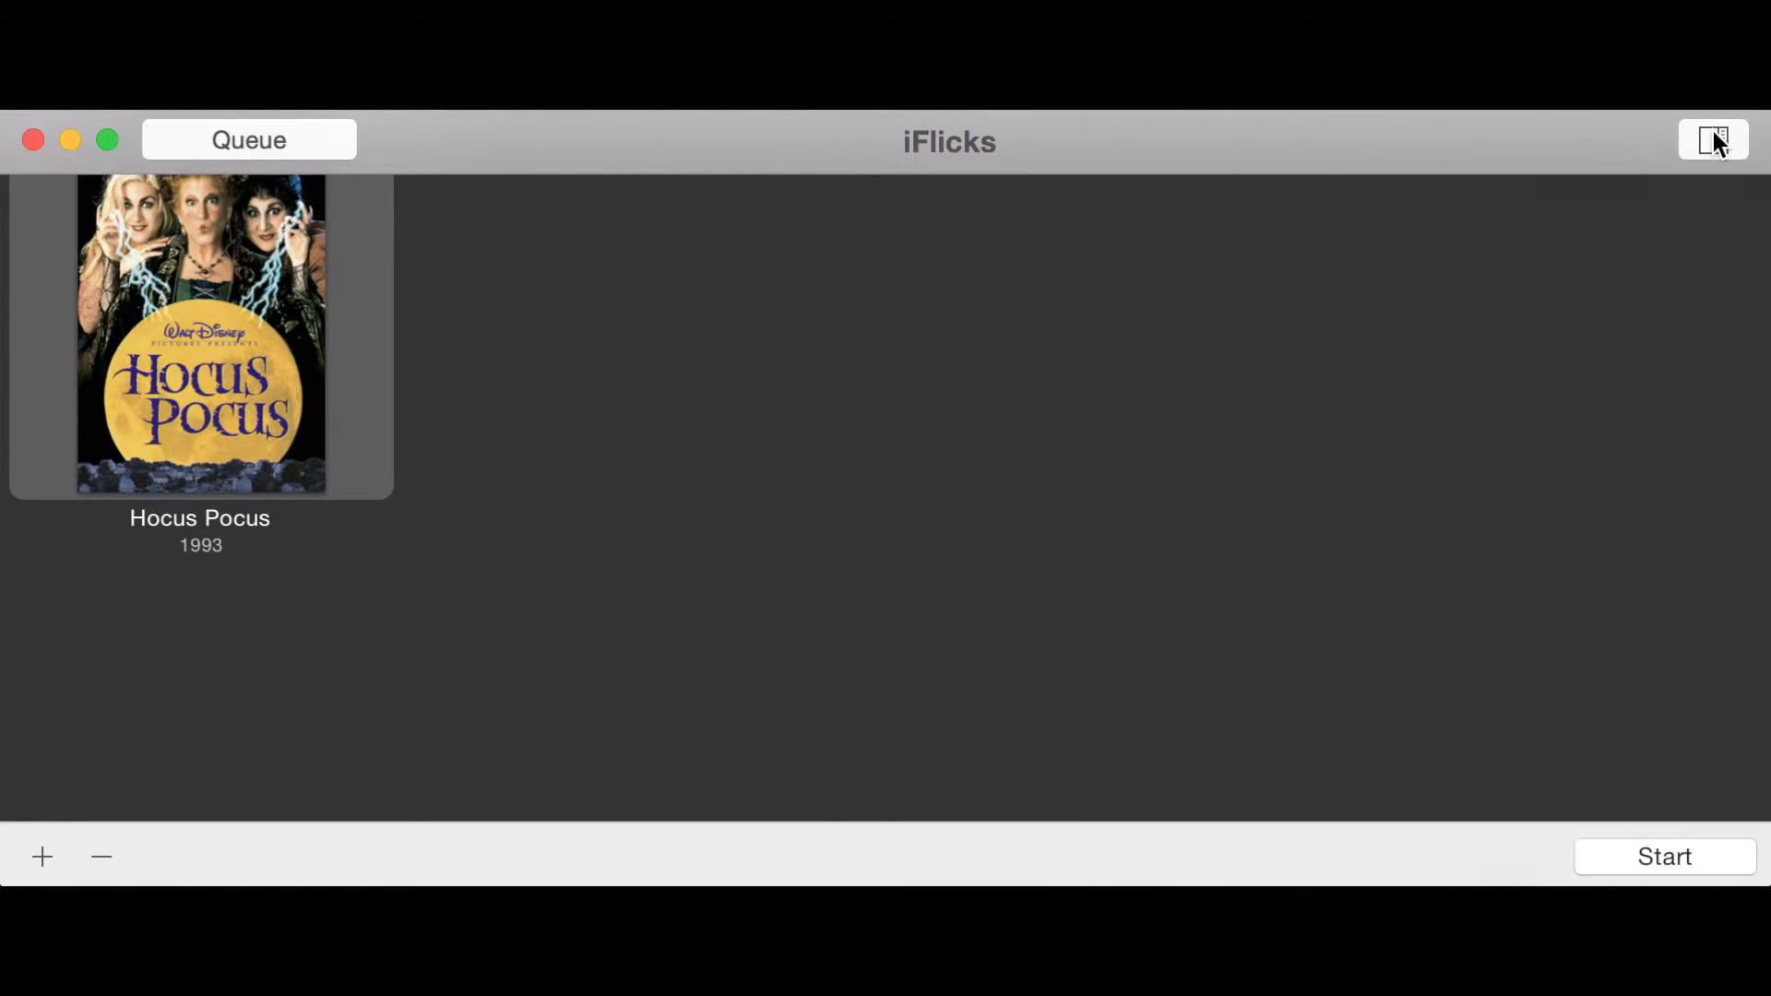
{"action": "left_click", "coordinate": [1711, 126]}
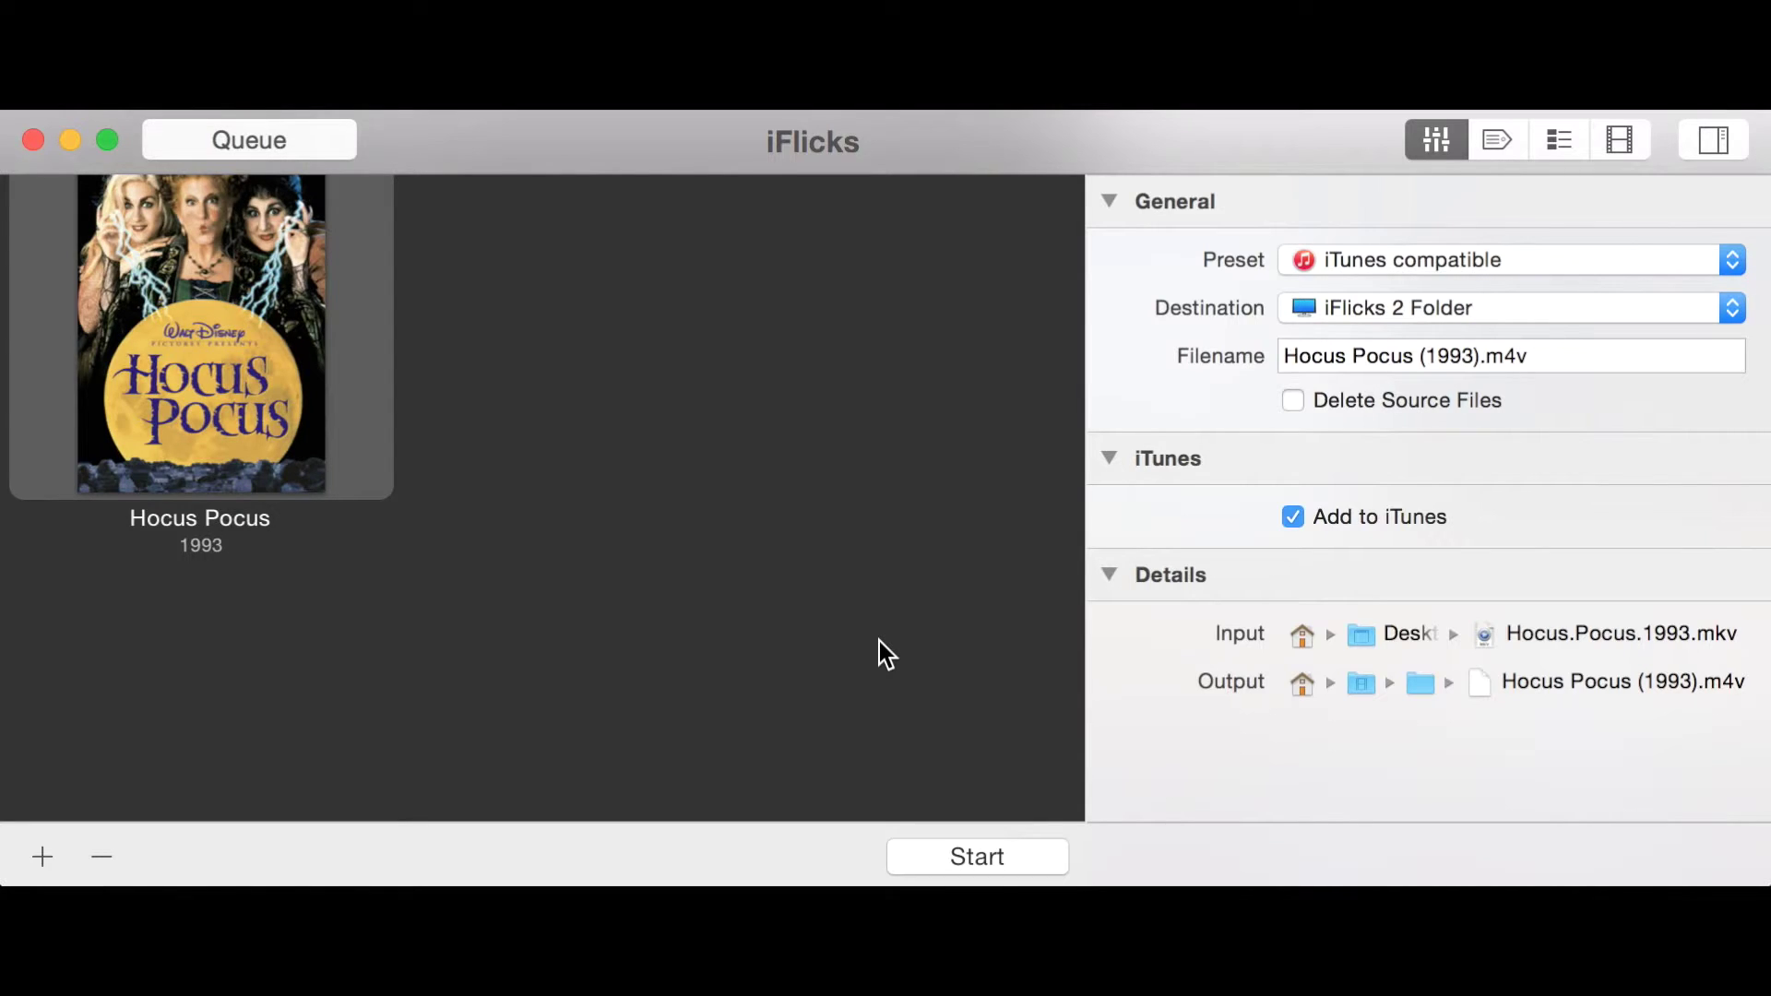
{"action": "left_click", "coordinate": [273, 138]}
{"action": "left_click", "coordinate": [273, 139]}
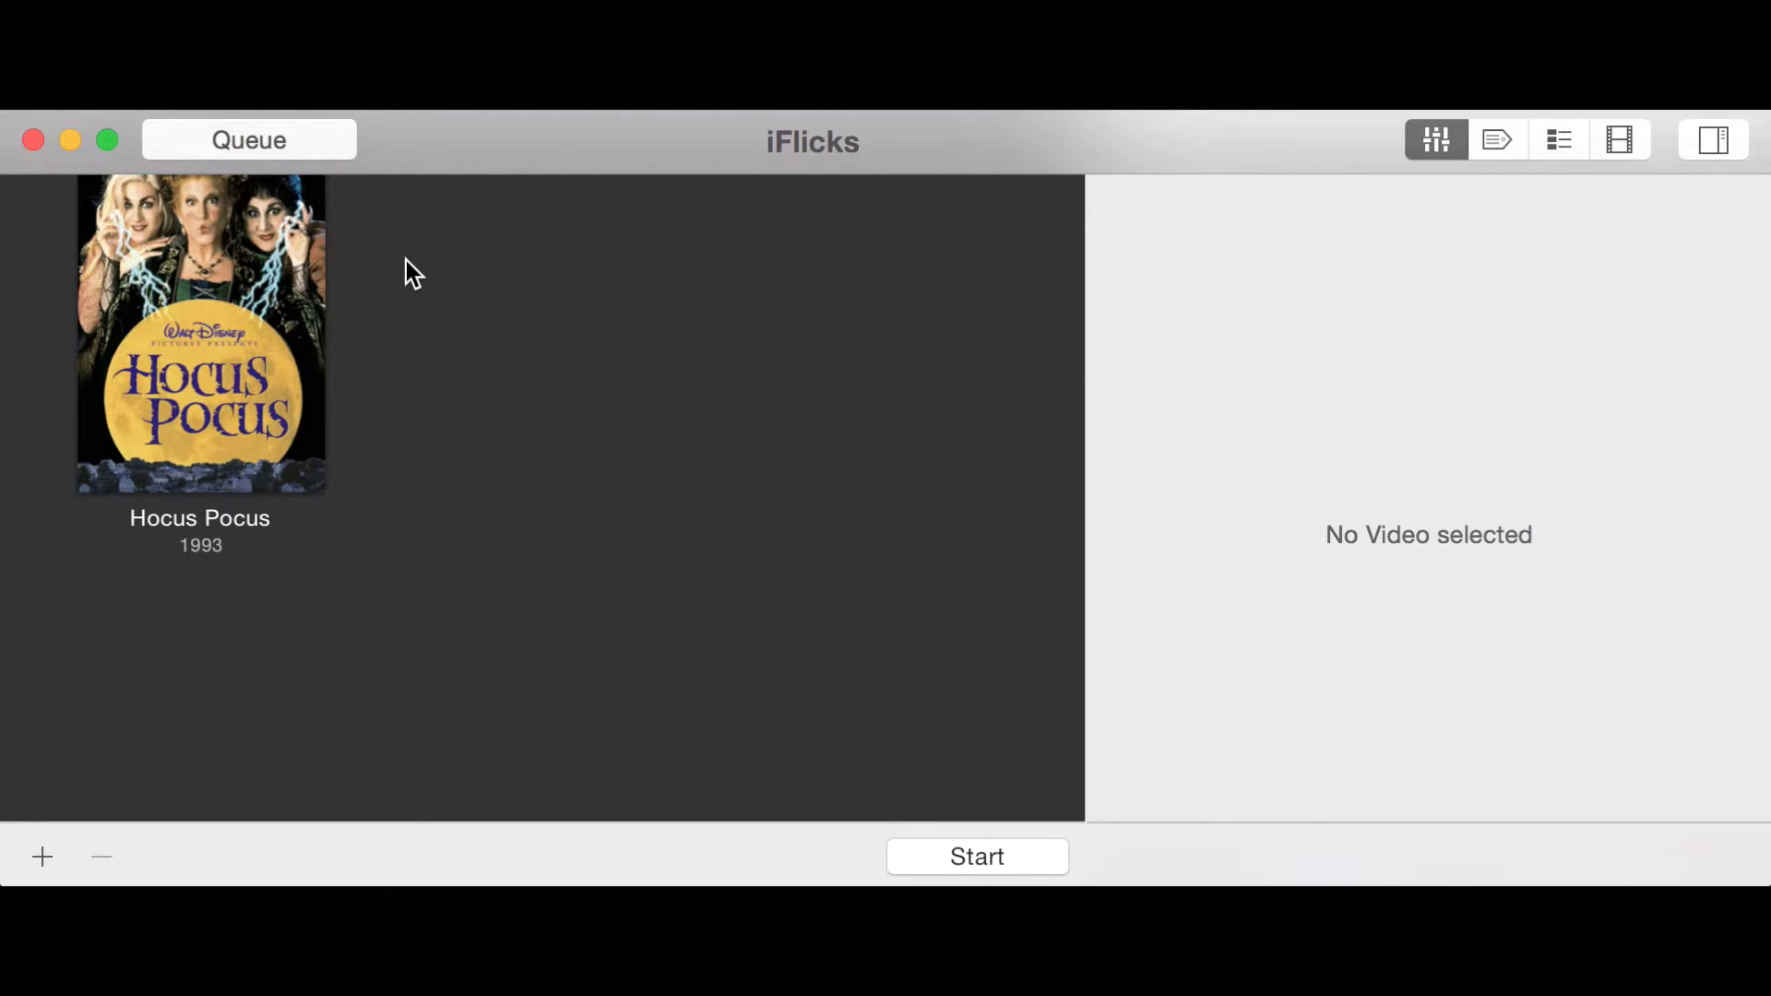
- Open iFlicks Preferences and move its window higher on screen
{"action": "left_click", "coordinate": [37, 96]}
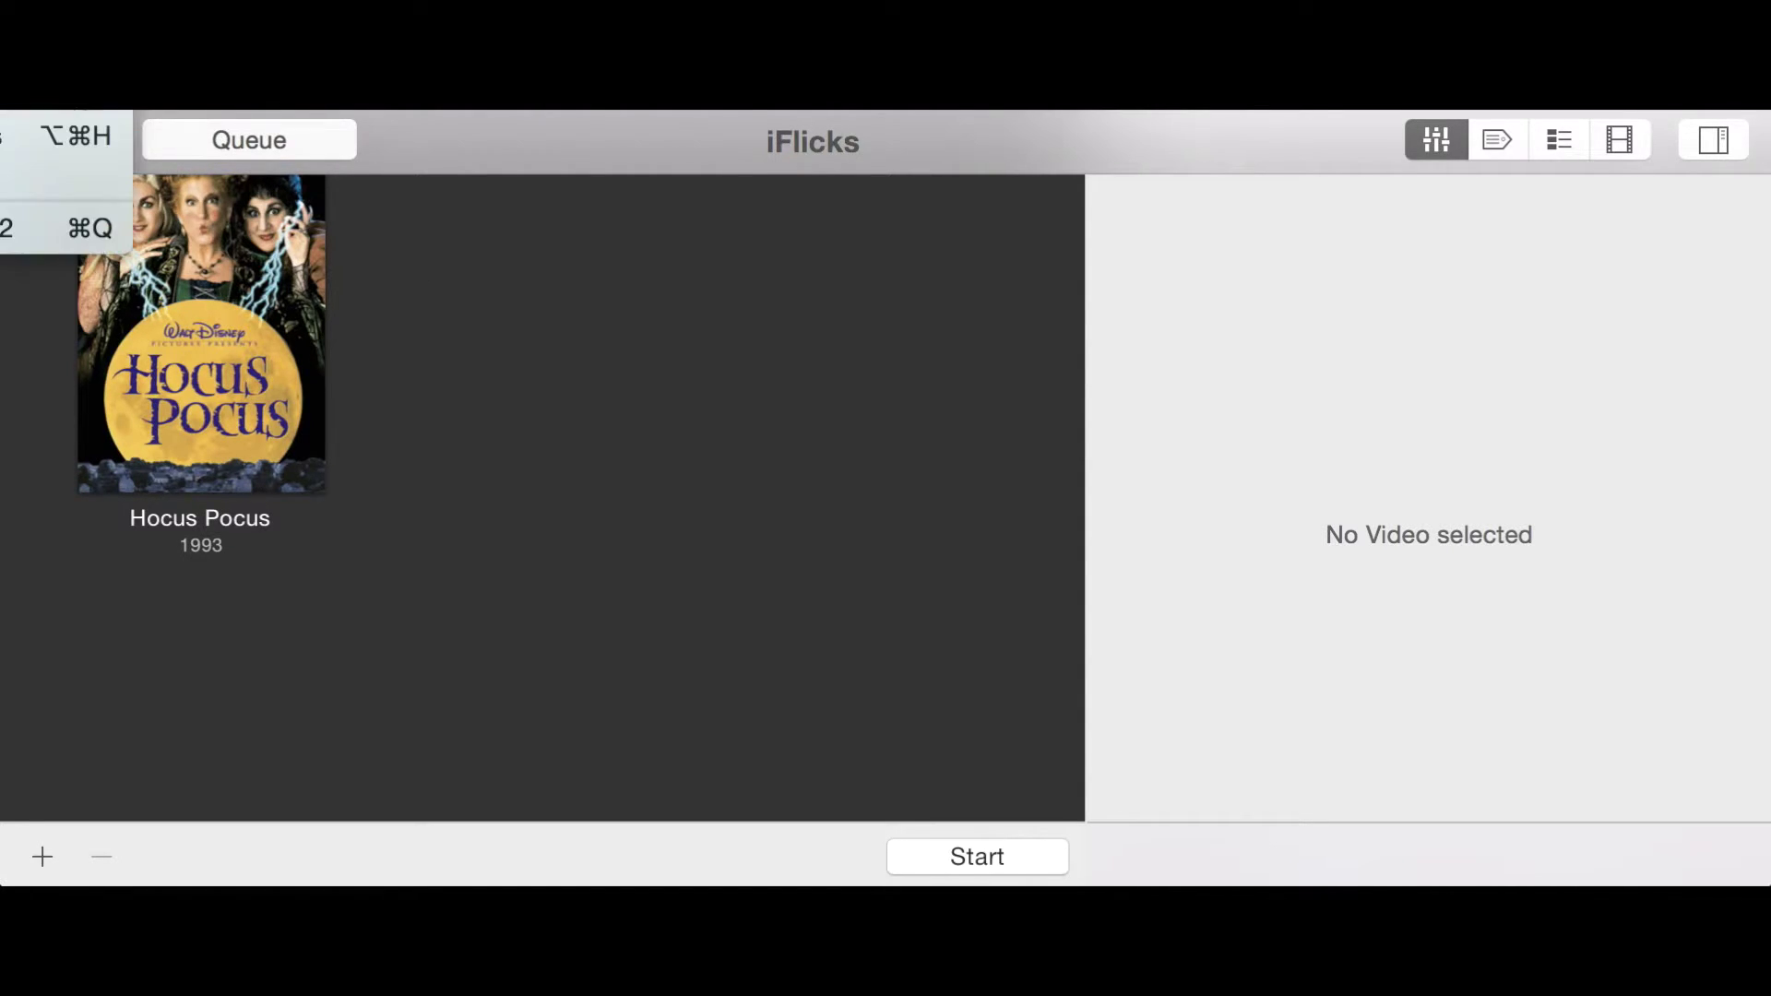
{"action": "key", "text": "super+comma"}
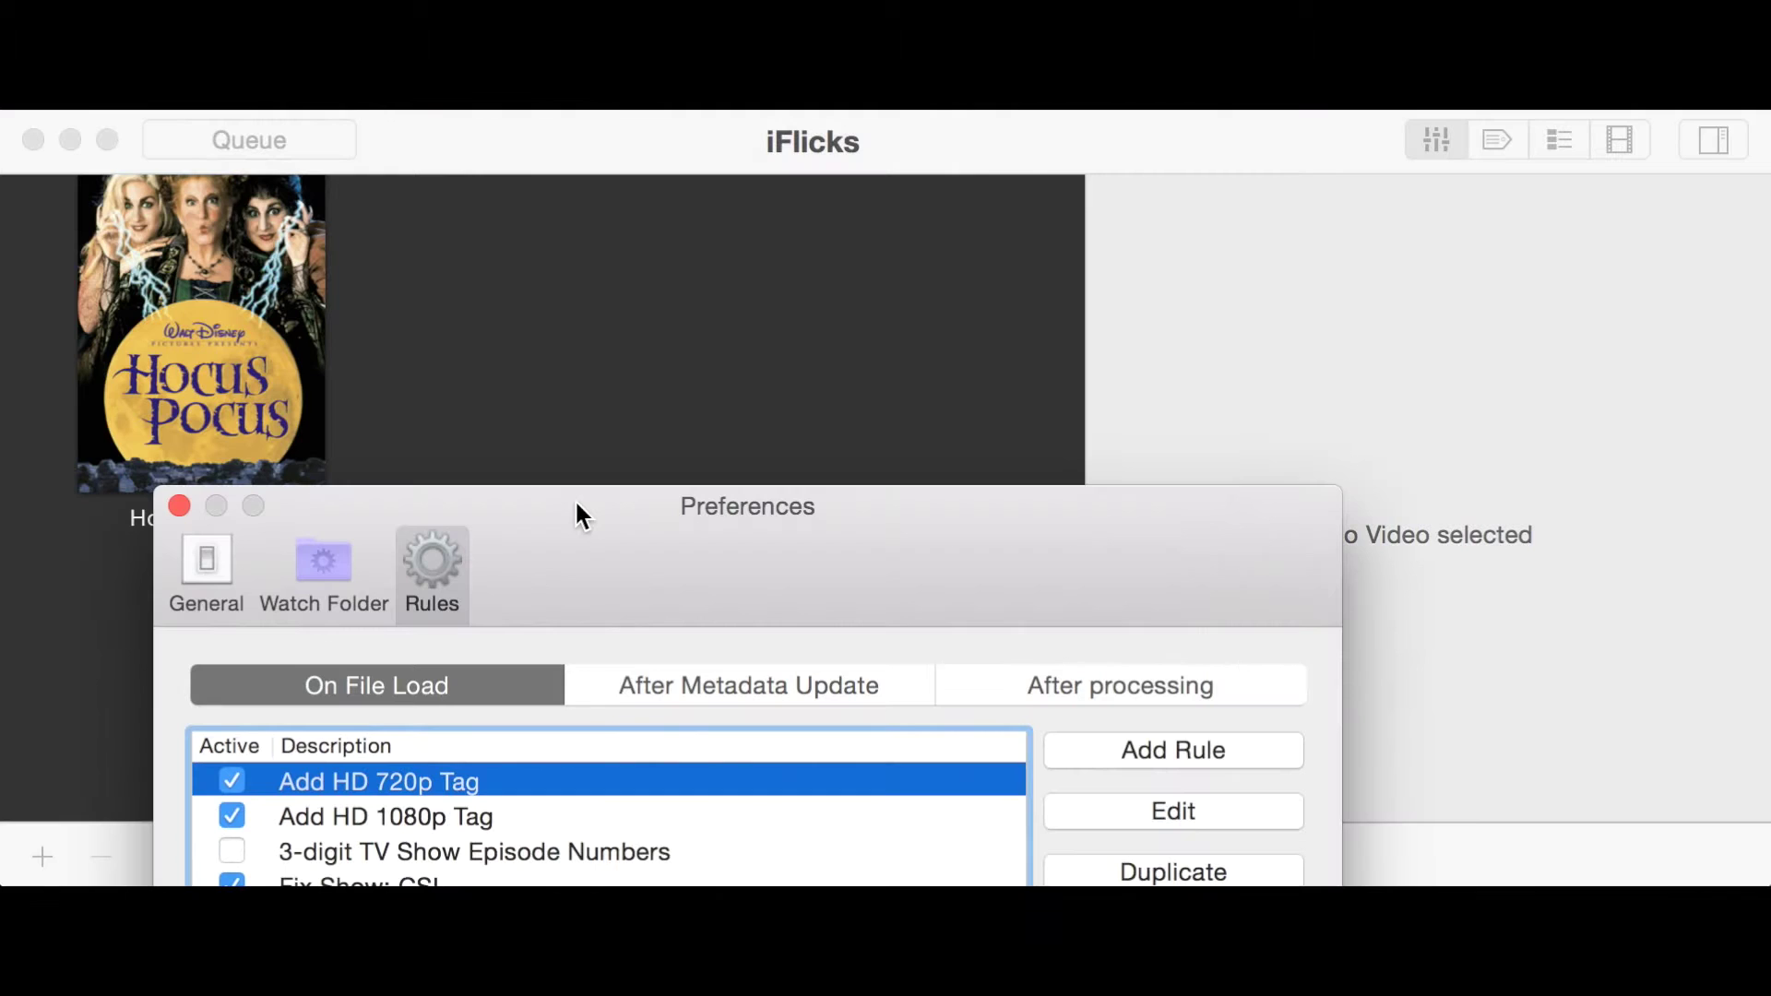
{"action": "left_click_drag", "start_coordinate": [601, 525], "coordinate": [720, 216]}
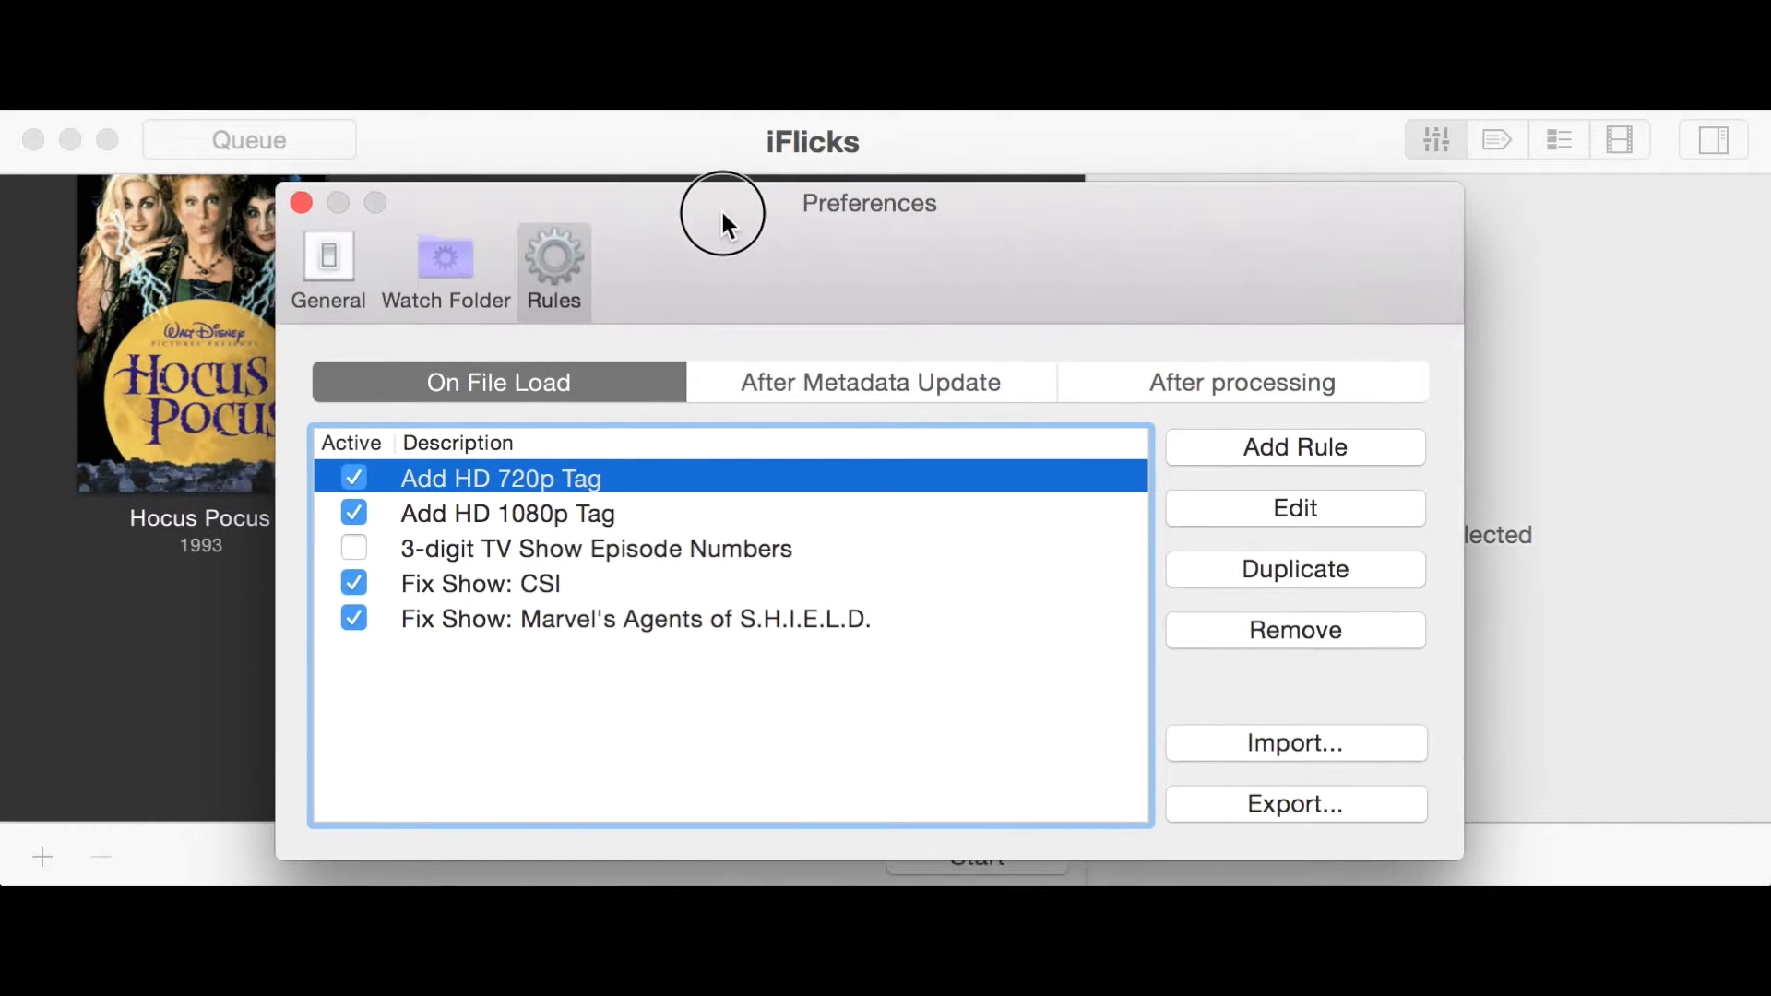
{"action": "left_click_drag", "start_coordinate": [722, 214], "coordinate": [726, 205]}
- On the General tab, review the preset list, keeping Update Metadata and Rename
{"action": "left_click", "coordinate": [322, 293]}
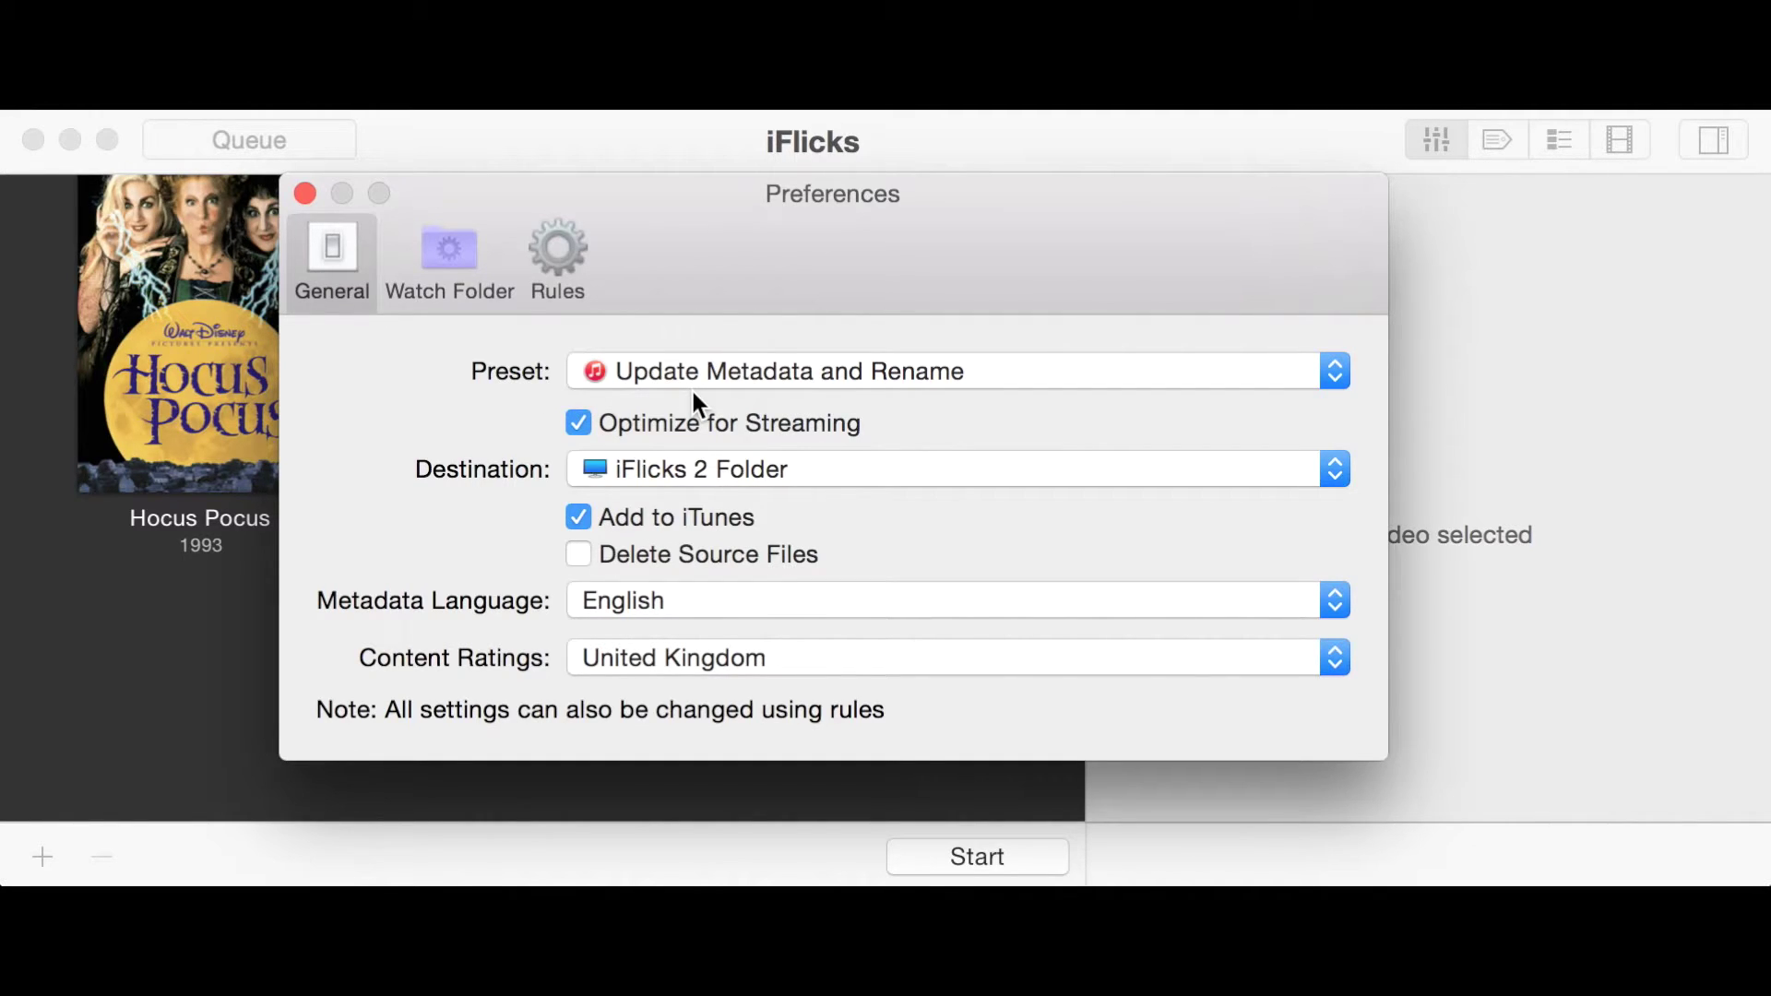
{"action": "left_click", "coordinate": [924, 396]}
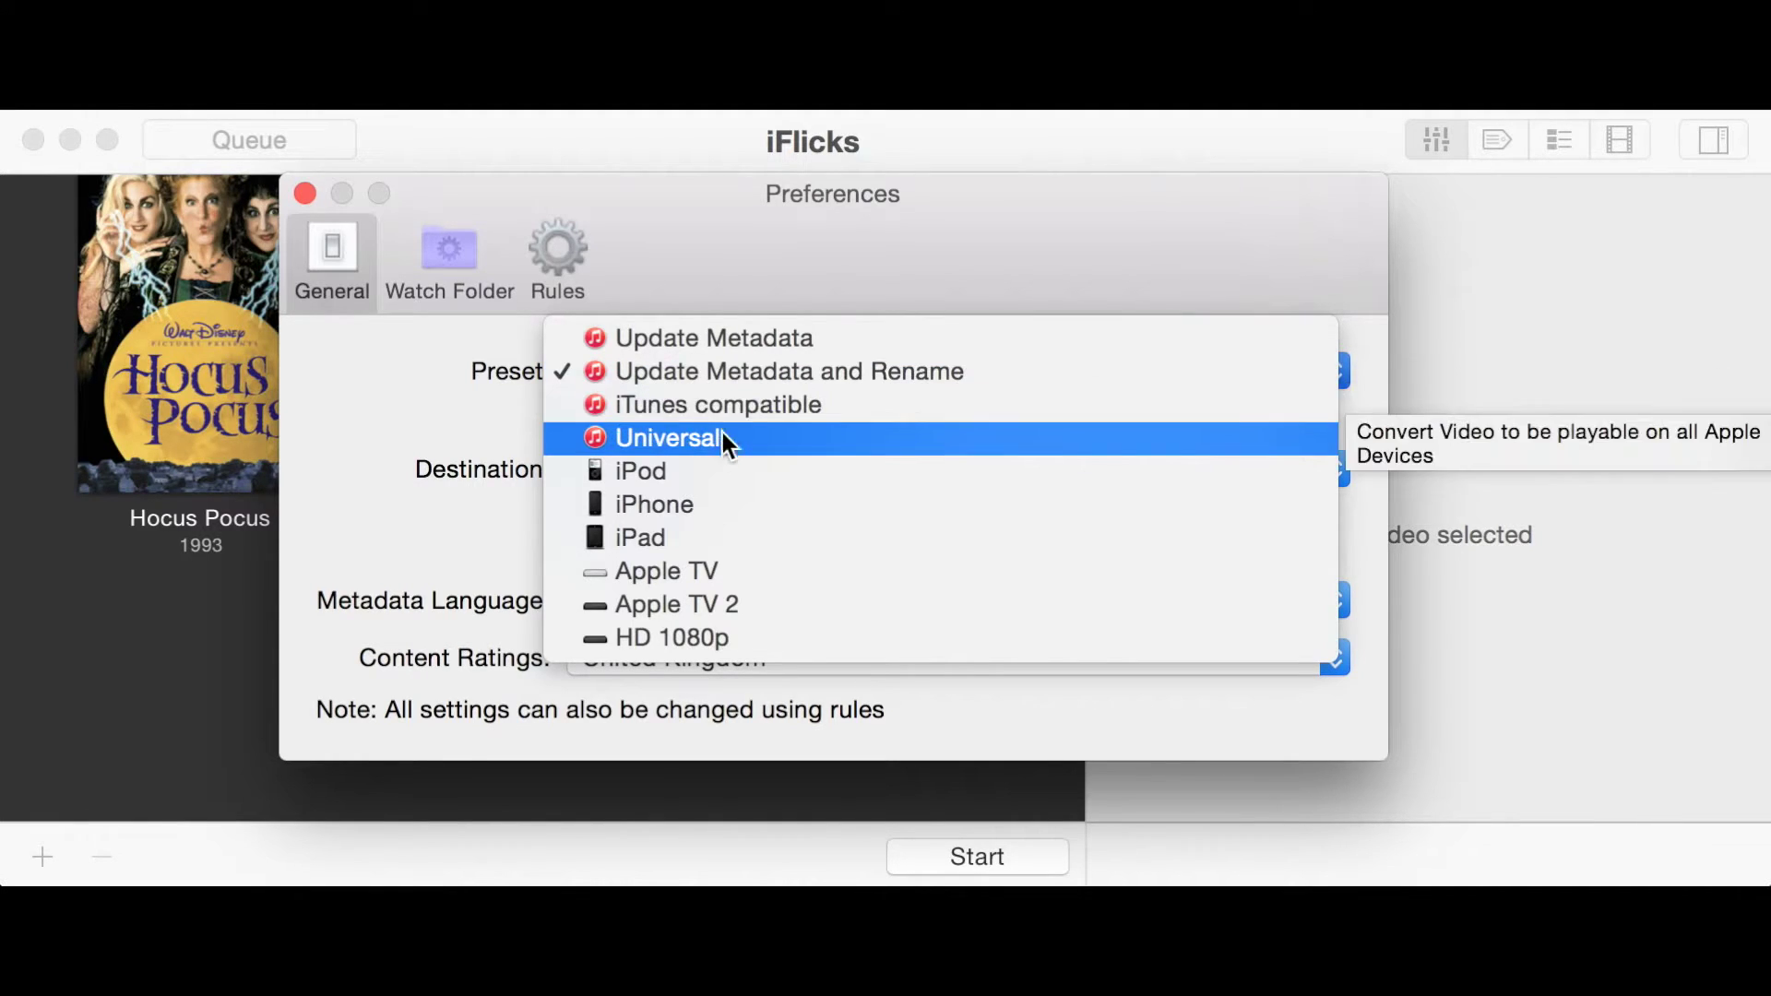
{"action": "left_click", "coordinate": [409, 362]}
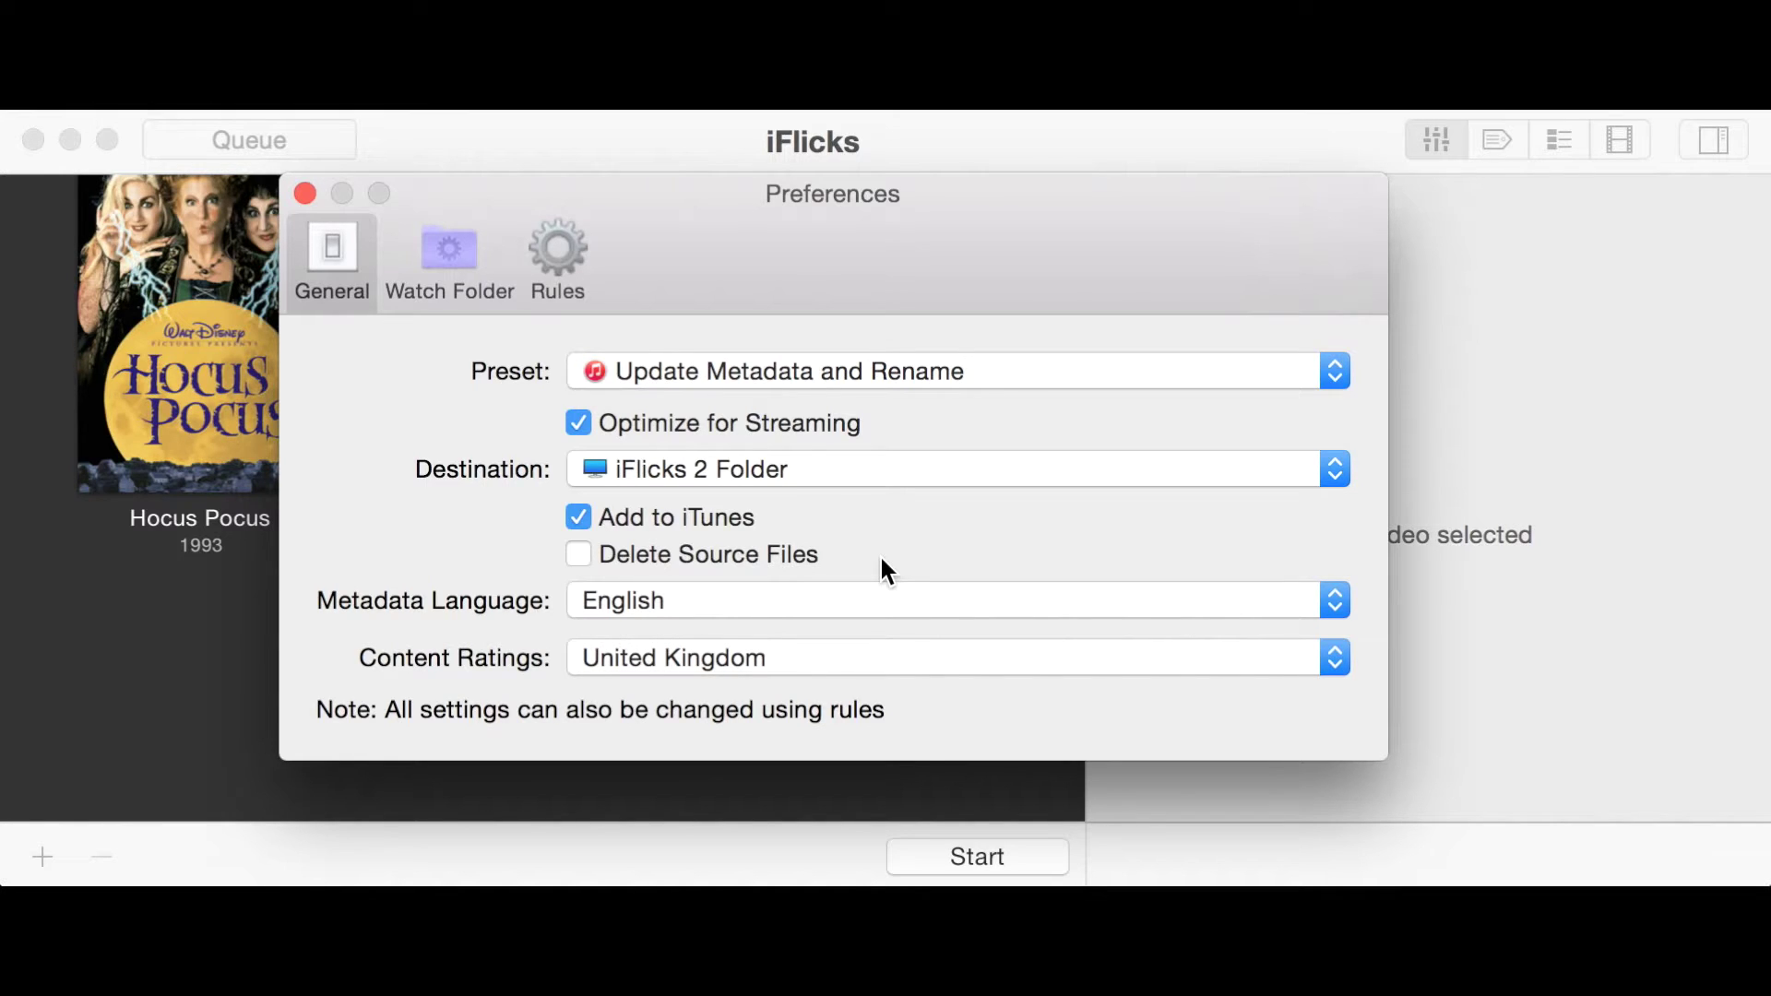
- Leave English metadata language and United Kingdom content ratings, then view the Watch Folder pane
{"action": "left_click", "coordinate": [655, 597]}
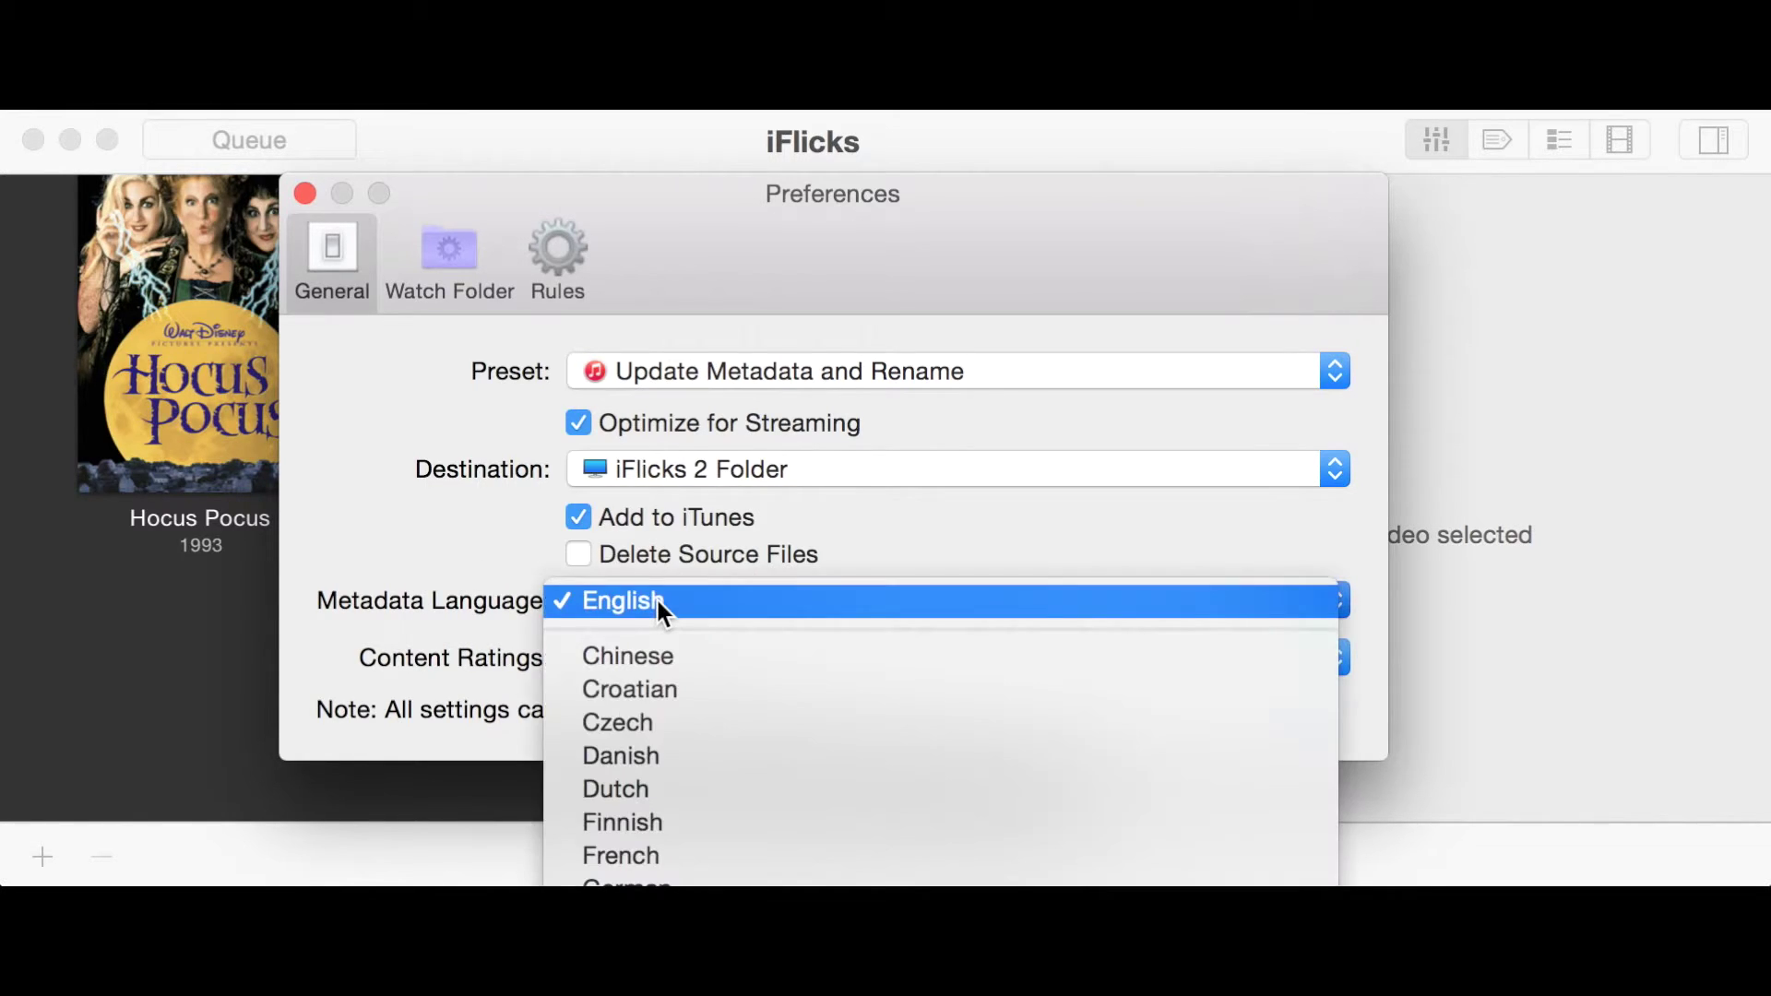
{"action": "left_click", "coordinate": [656, 600]}
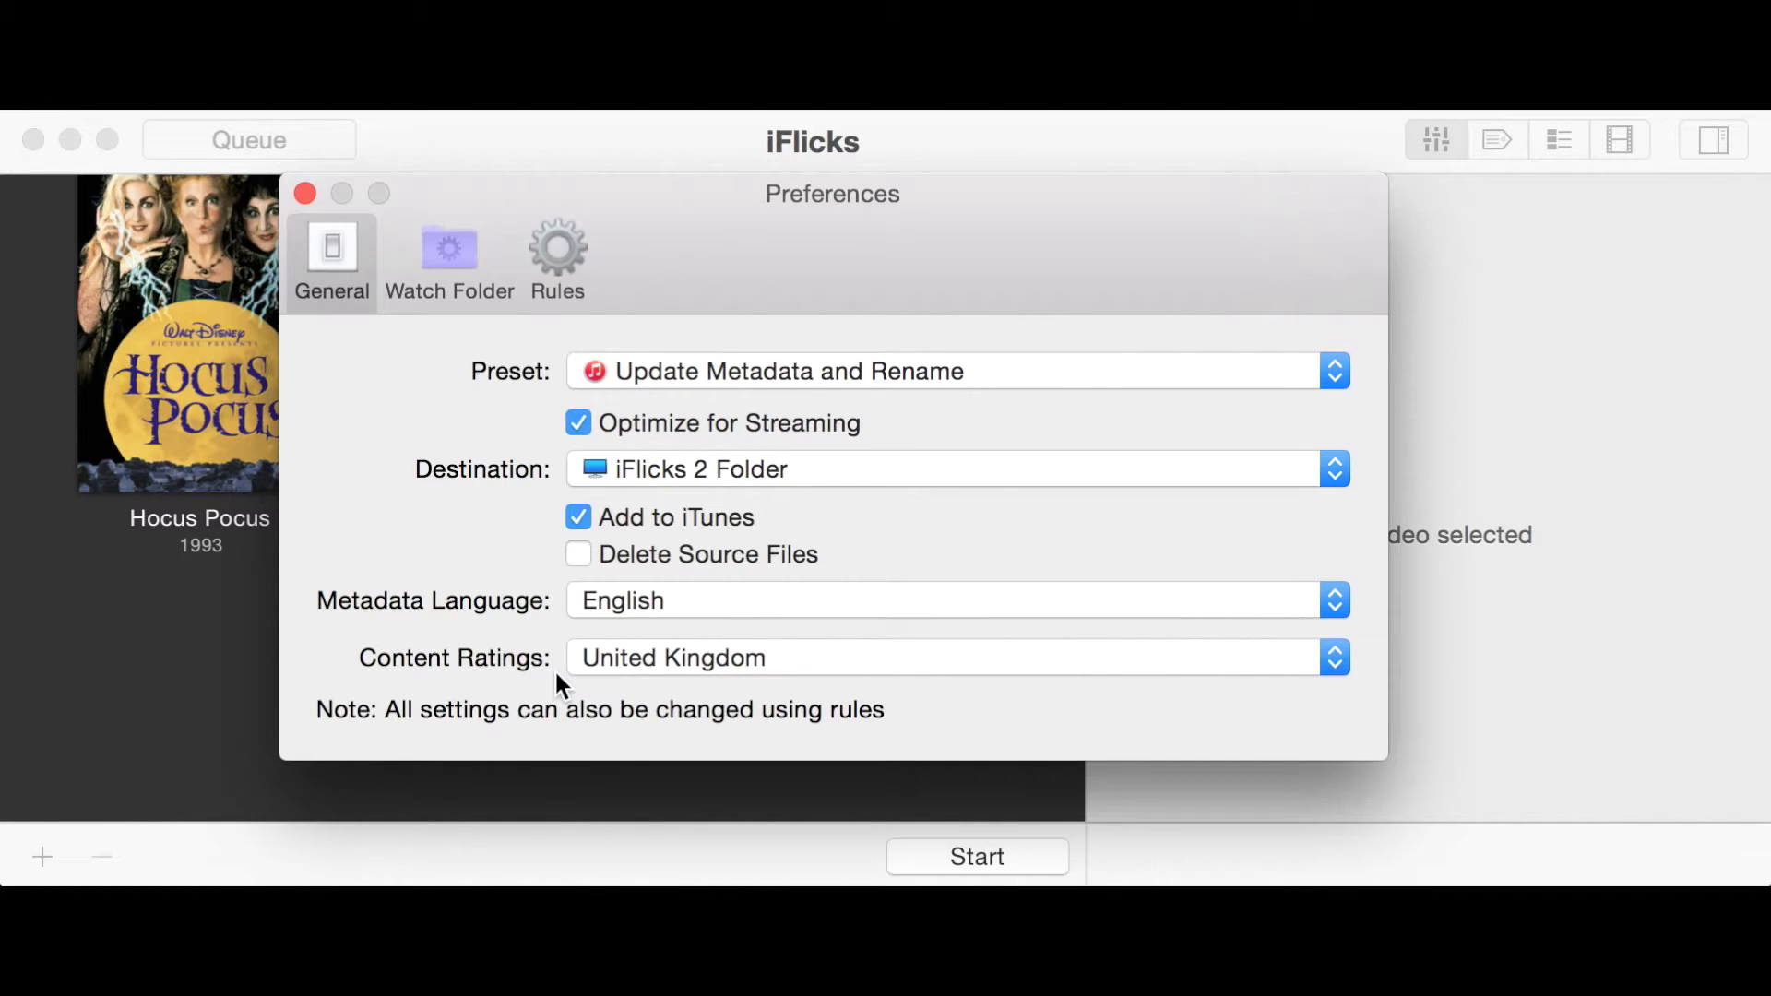
{"action": "left_click", "coordinate": [664, 662]}
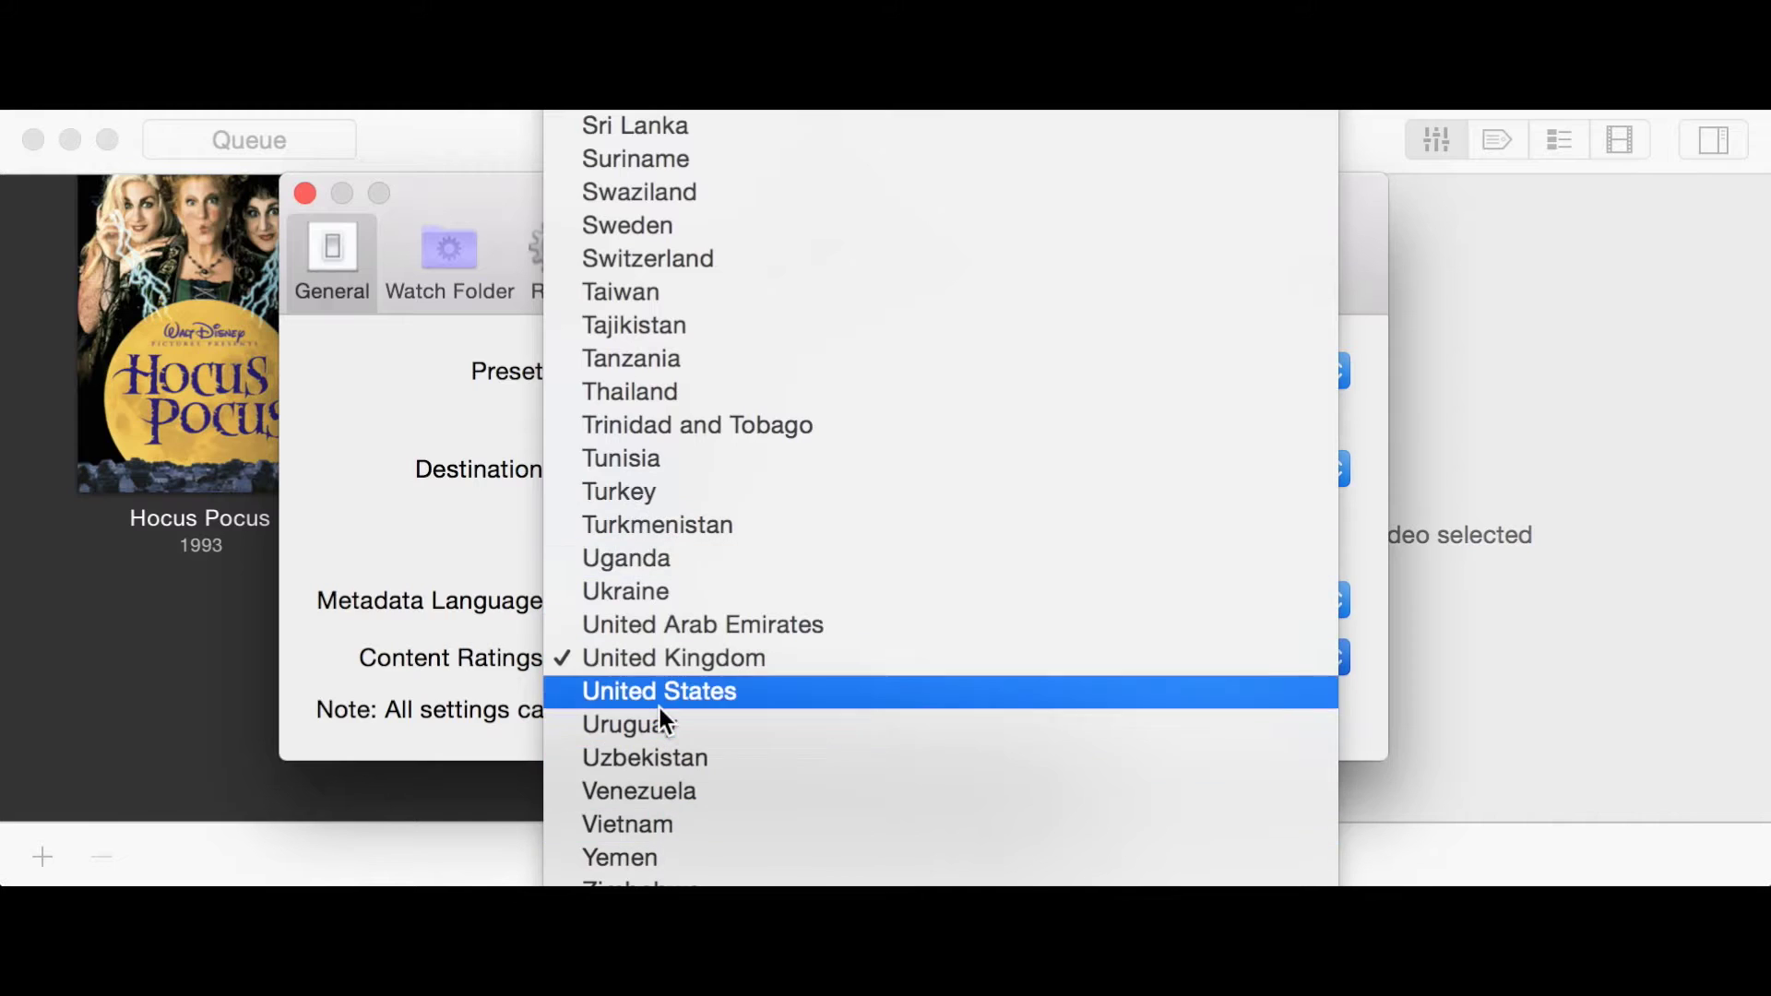
{"action": "left_click", "coordinate": [395, 546]}
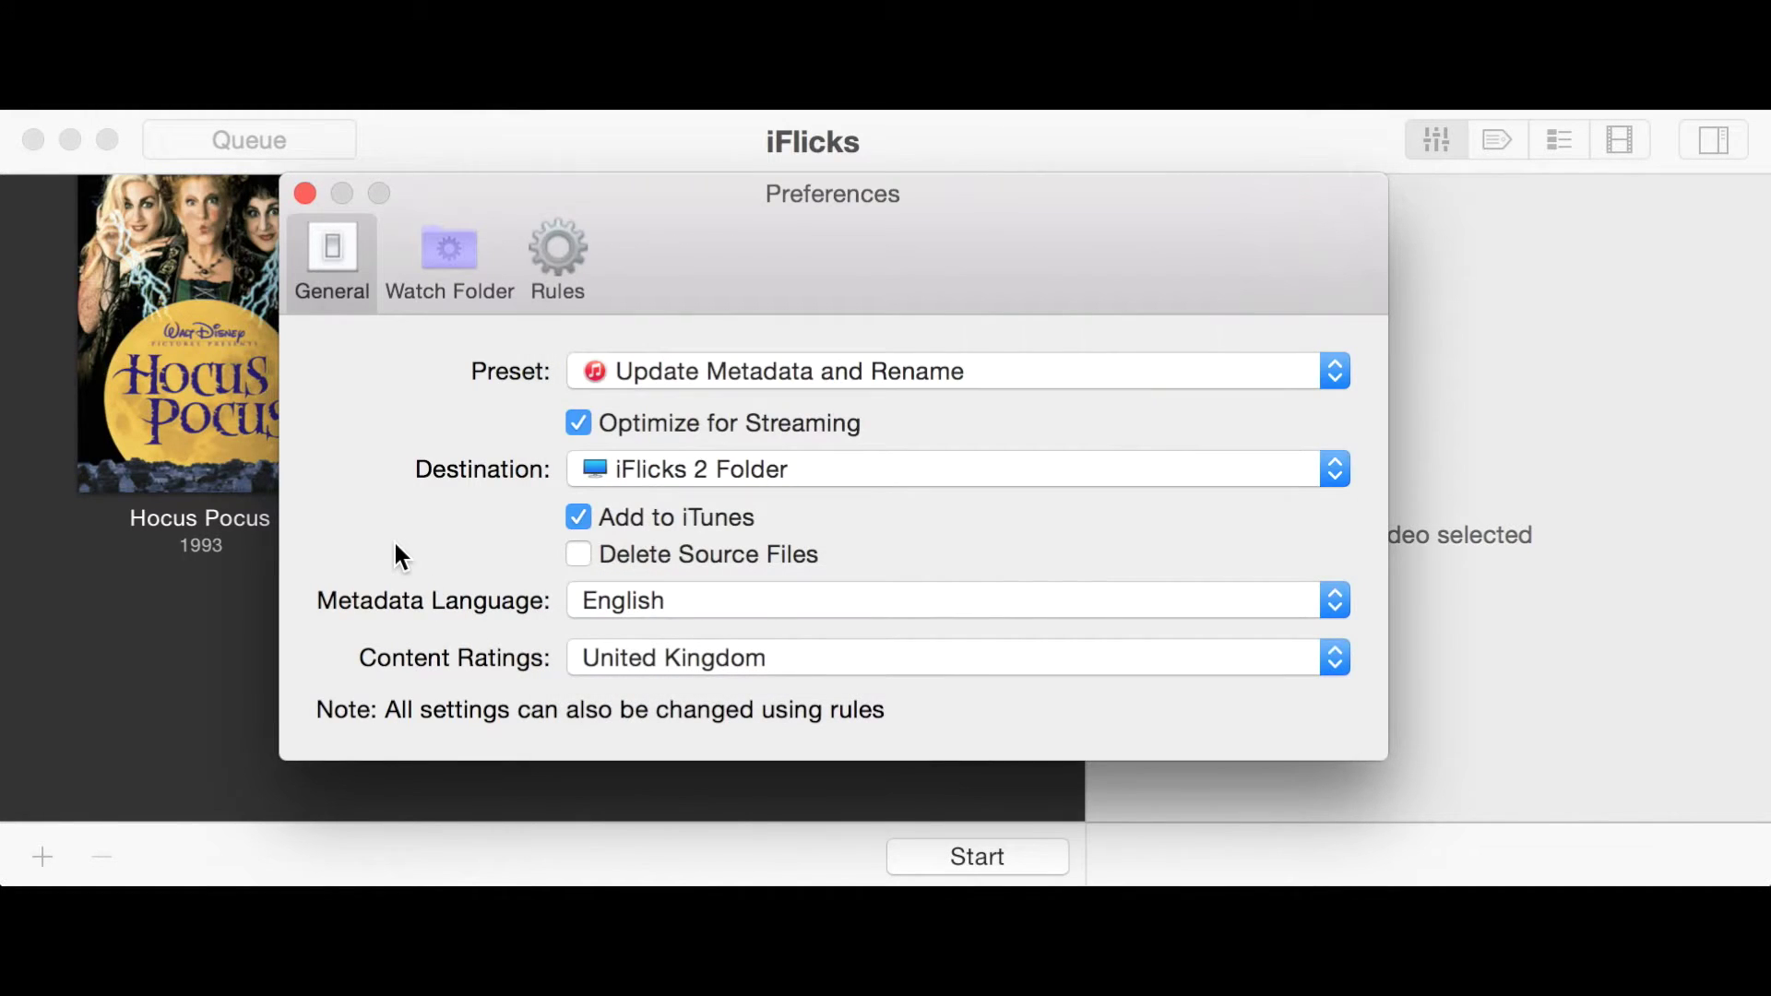
{"action": "left_click", "coordinate": [460, 294]}
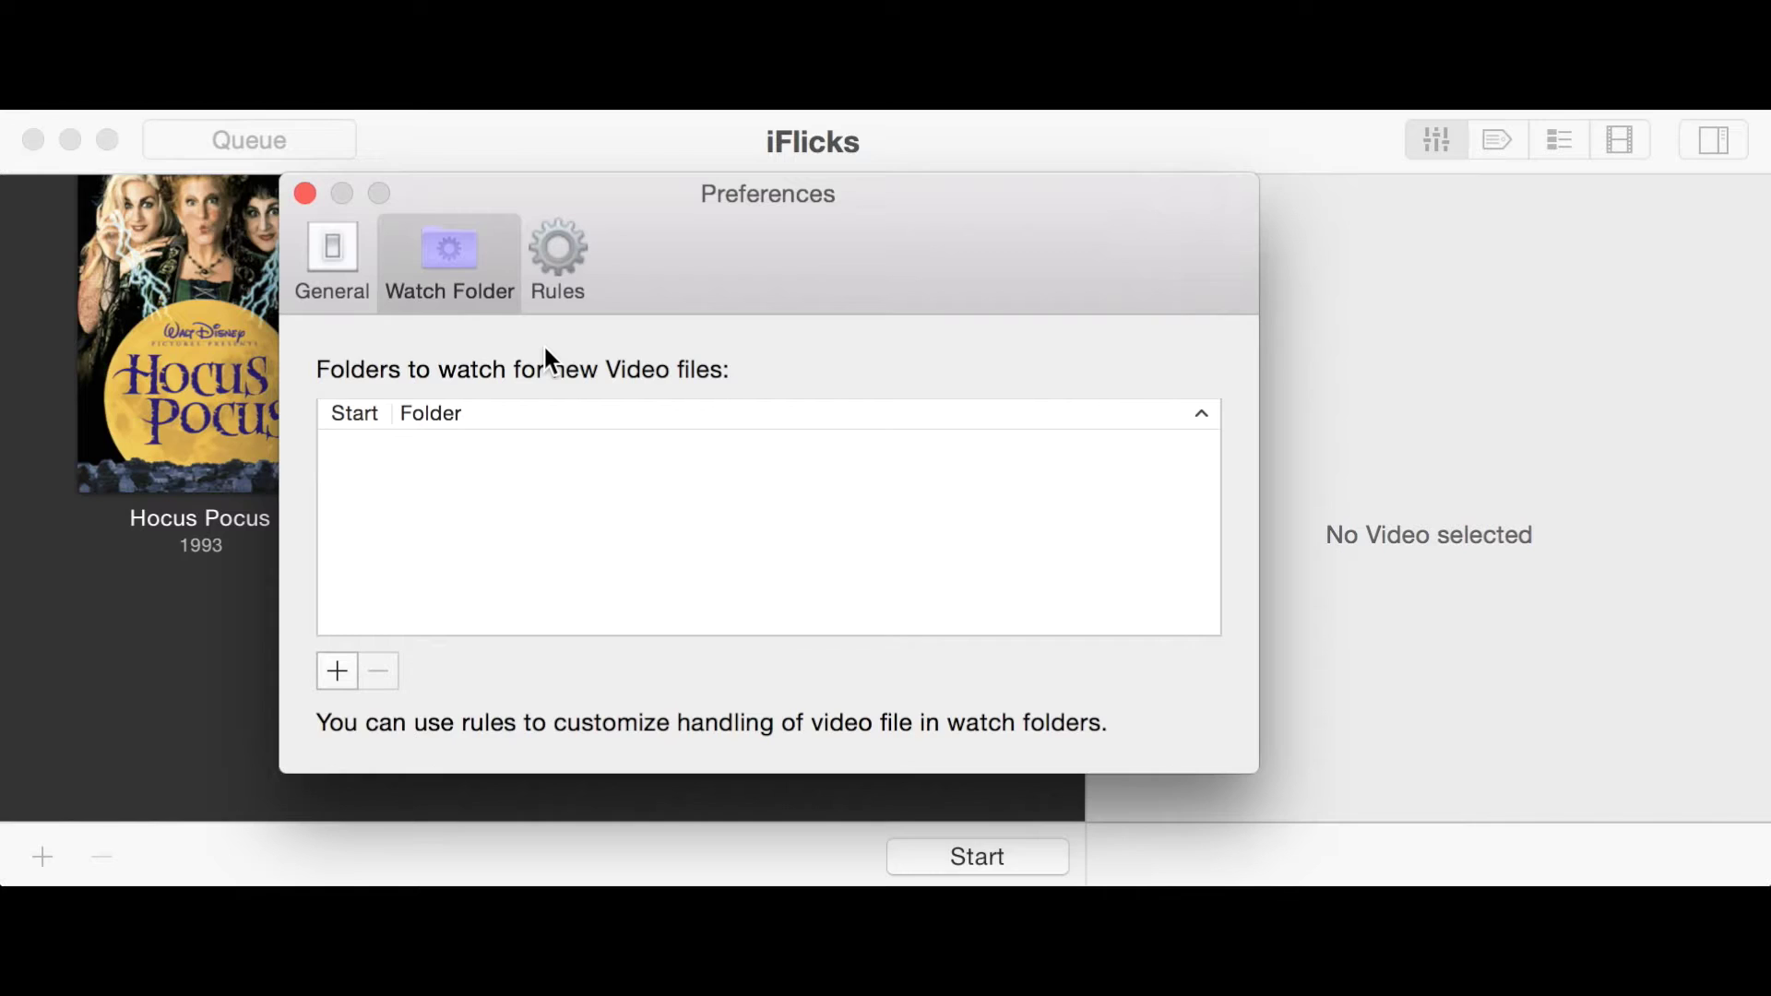
- Show the Rules pane listing On File Load rules like Add HD 720p Tag
{"action": "left_click", "coordinate": [557, 254]}
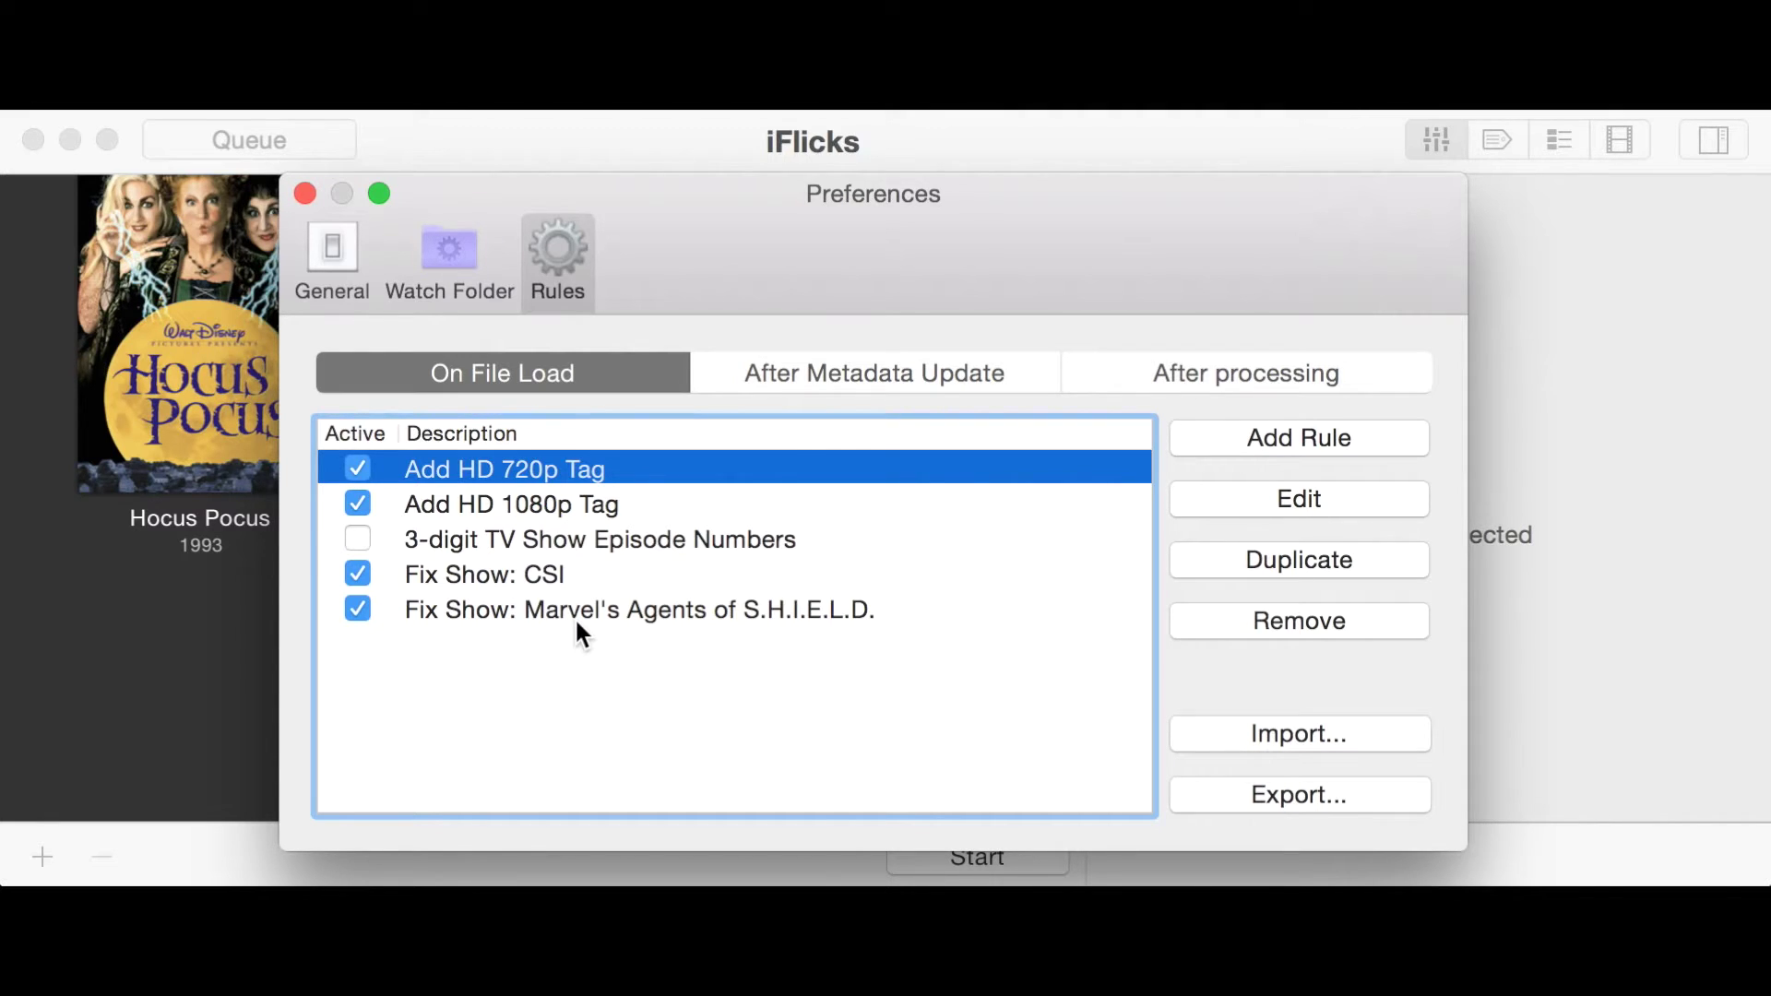
- View the After Metadata Update rules, then the empty After processing rule list
{"action": "left_click", "coordinate": [836, 360]}
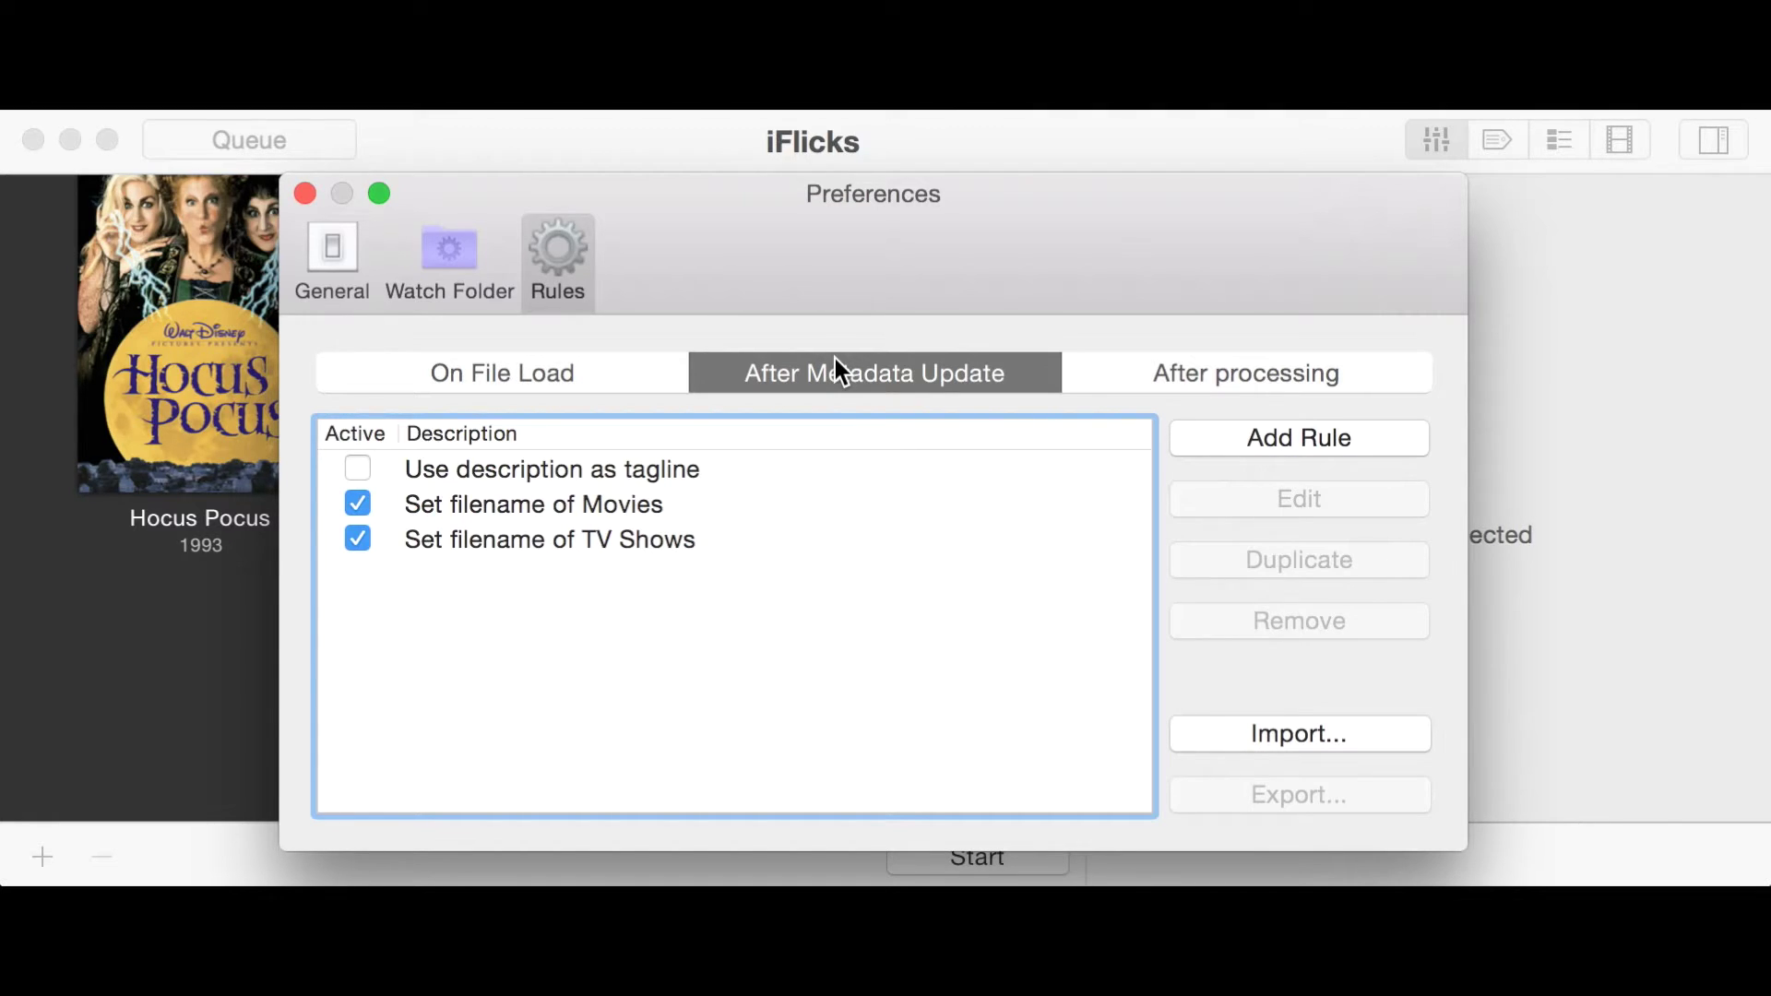
{"action": "left_click", "coordinate": [1133, 377]}
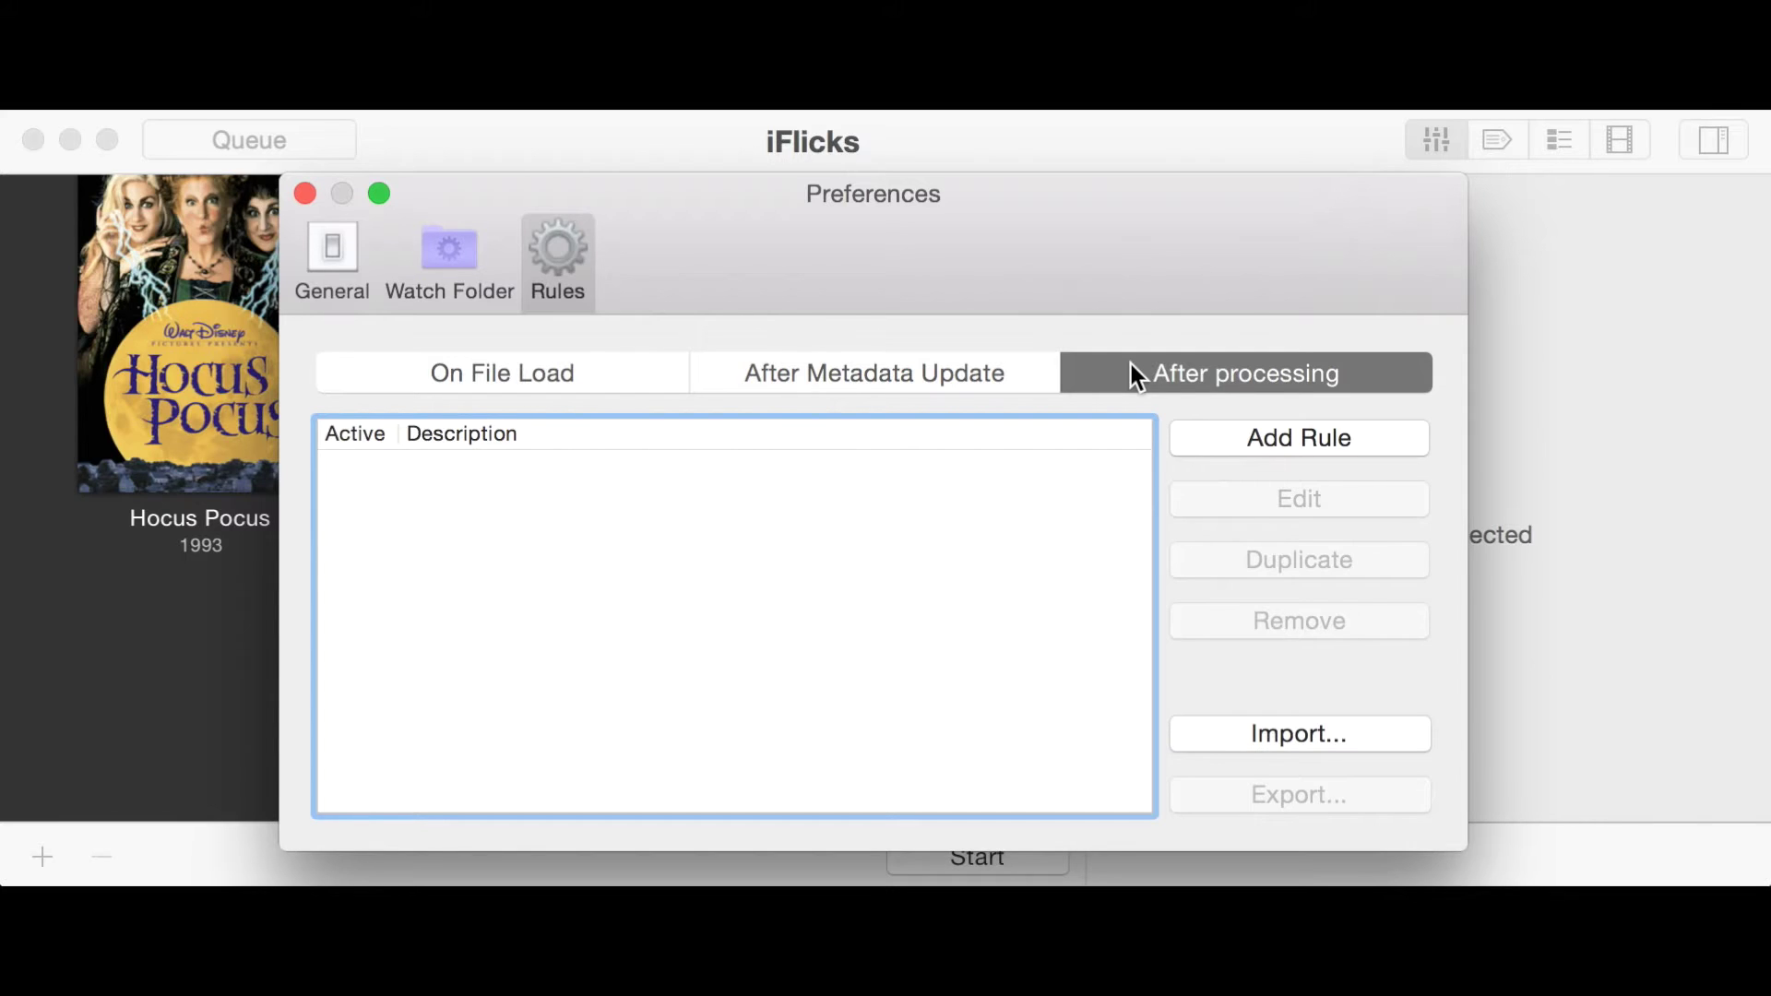
{"action": "left_click", "coordinate": [1221, 433]}
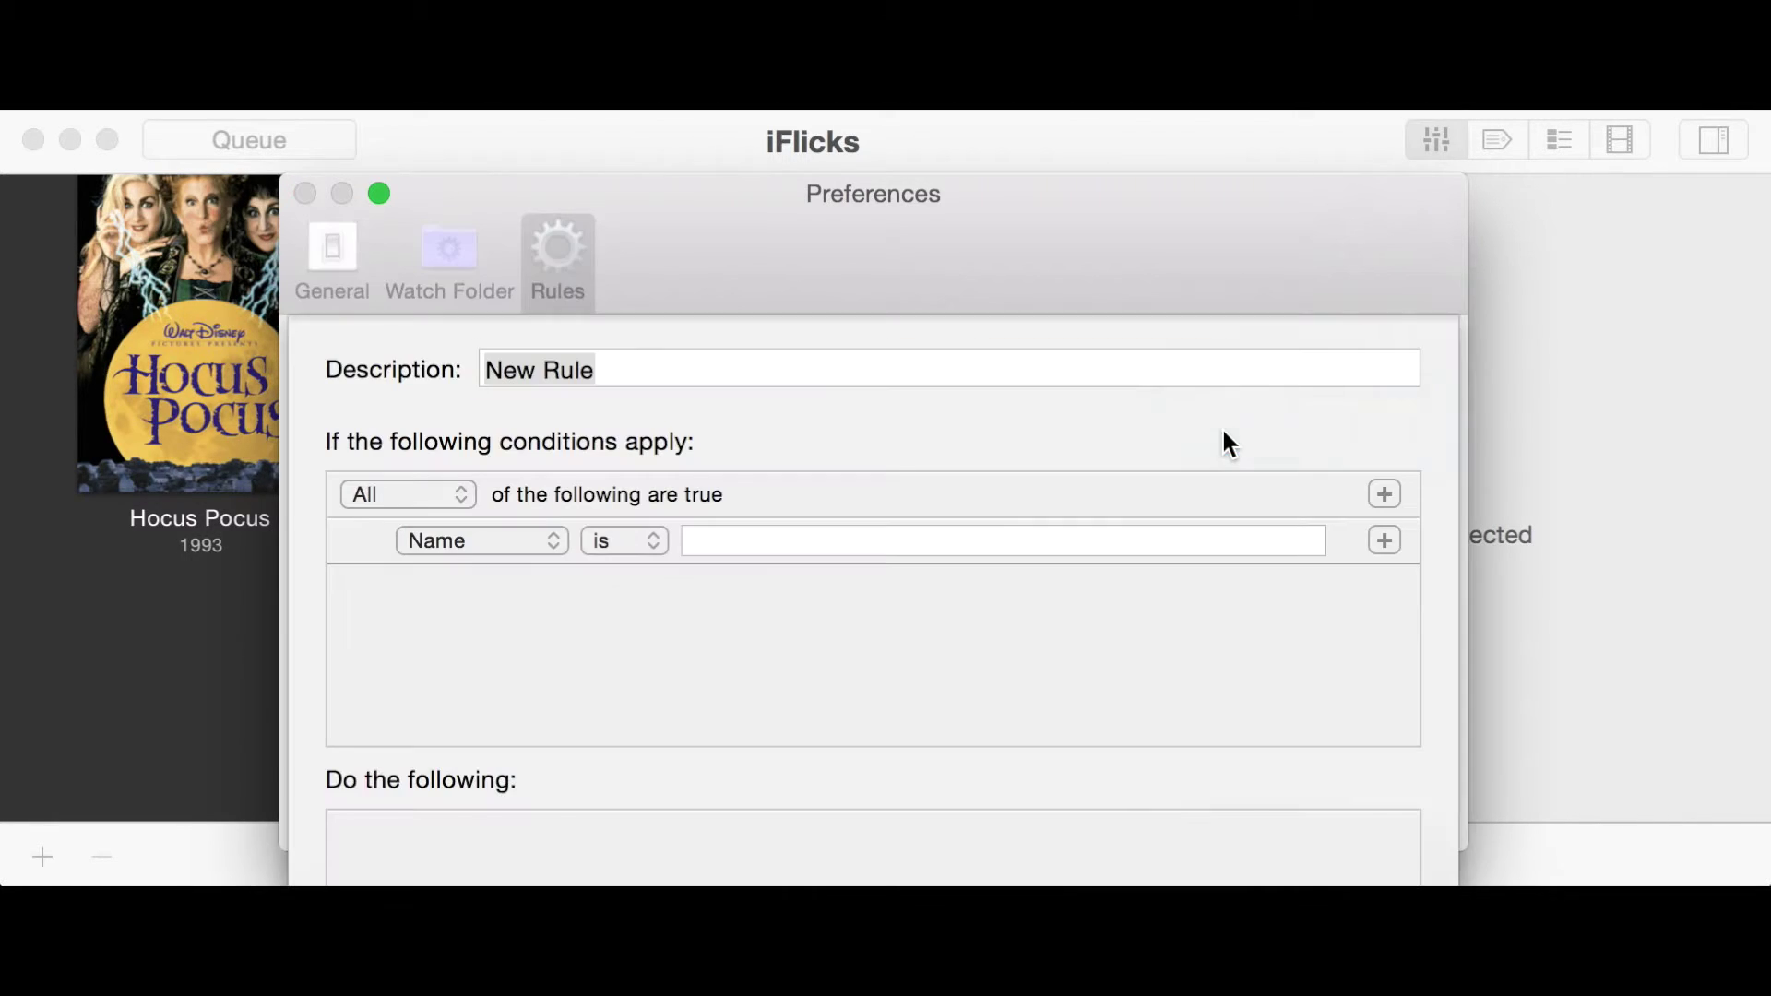
{"action": "left_click_drag", "start_coordinate": [1110, 257], "coordinate": [1120, 108]}
{"action": "left_click_drag", "start_coordinate": [723, 152], "coordinate": [724, 125]}
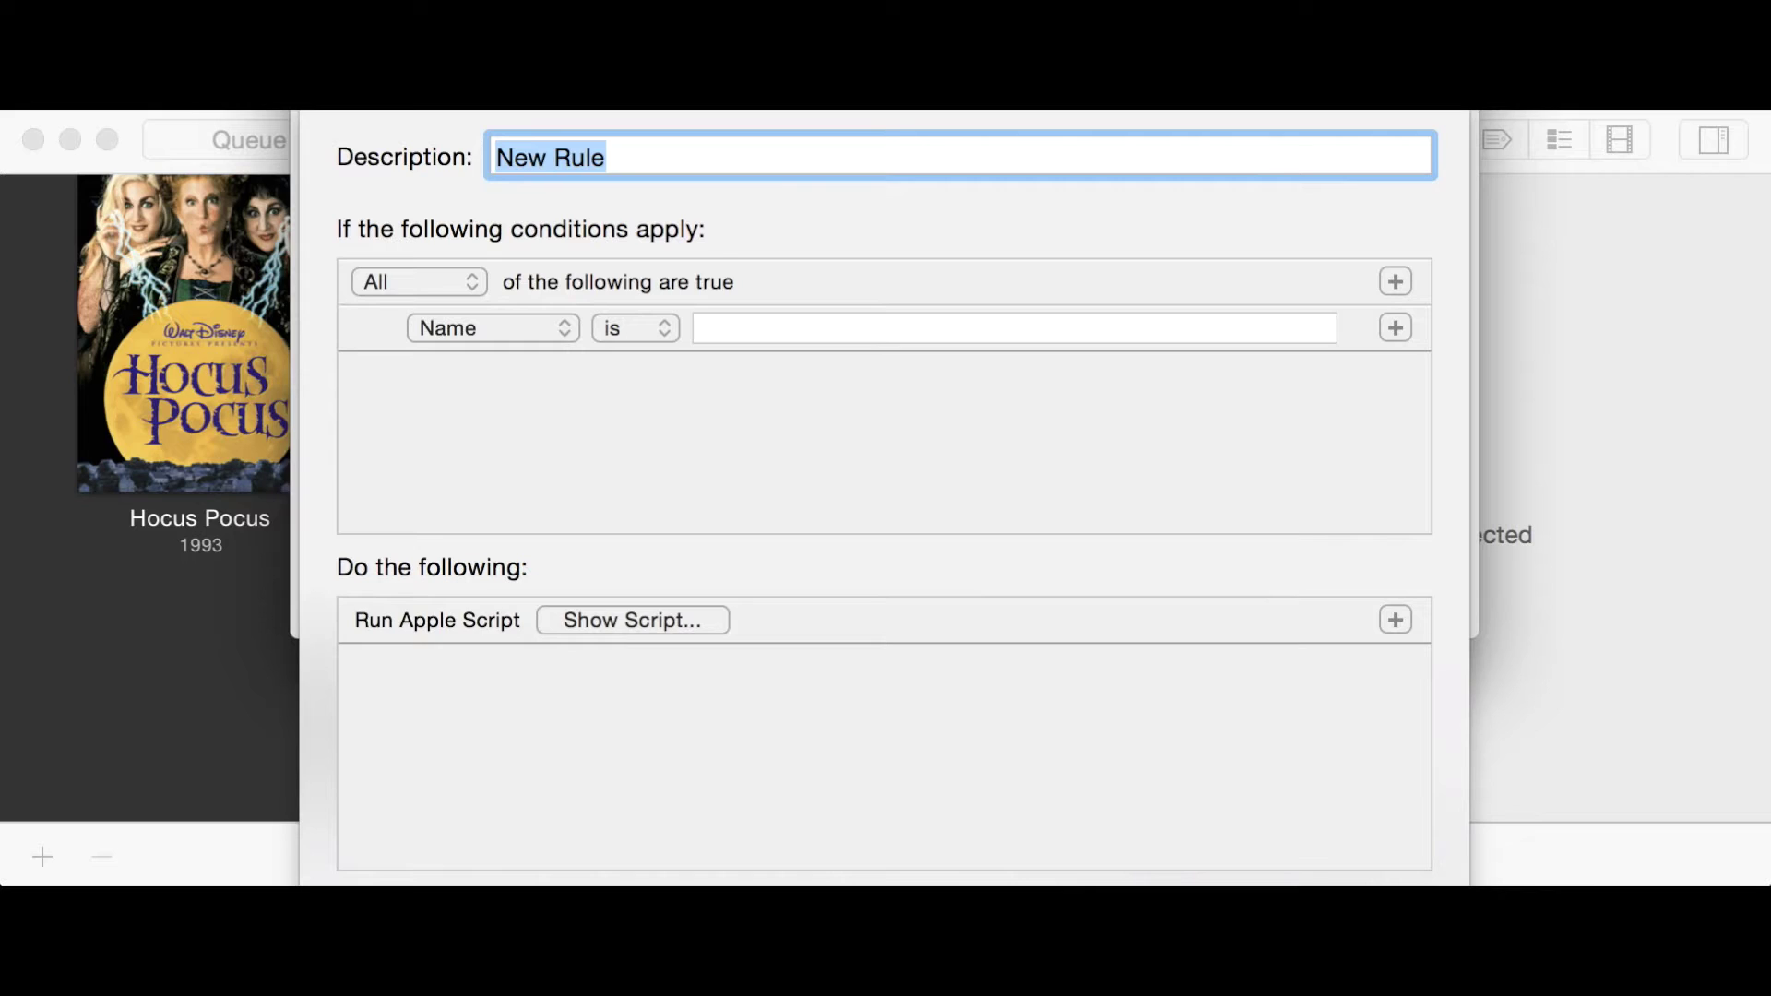
{"action": "key", "text": "Escape"}
{"action": "left_click_drag", "start_coordinate": [754, 69], "coordinate": [763, 277]}
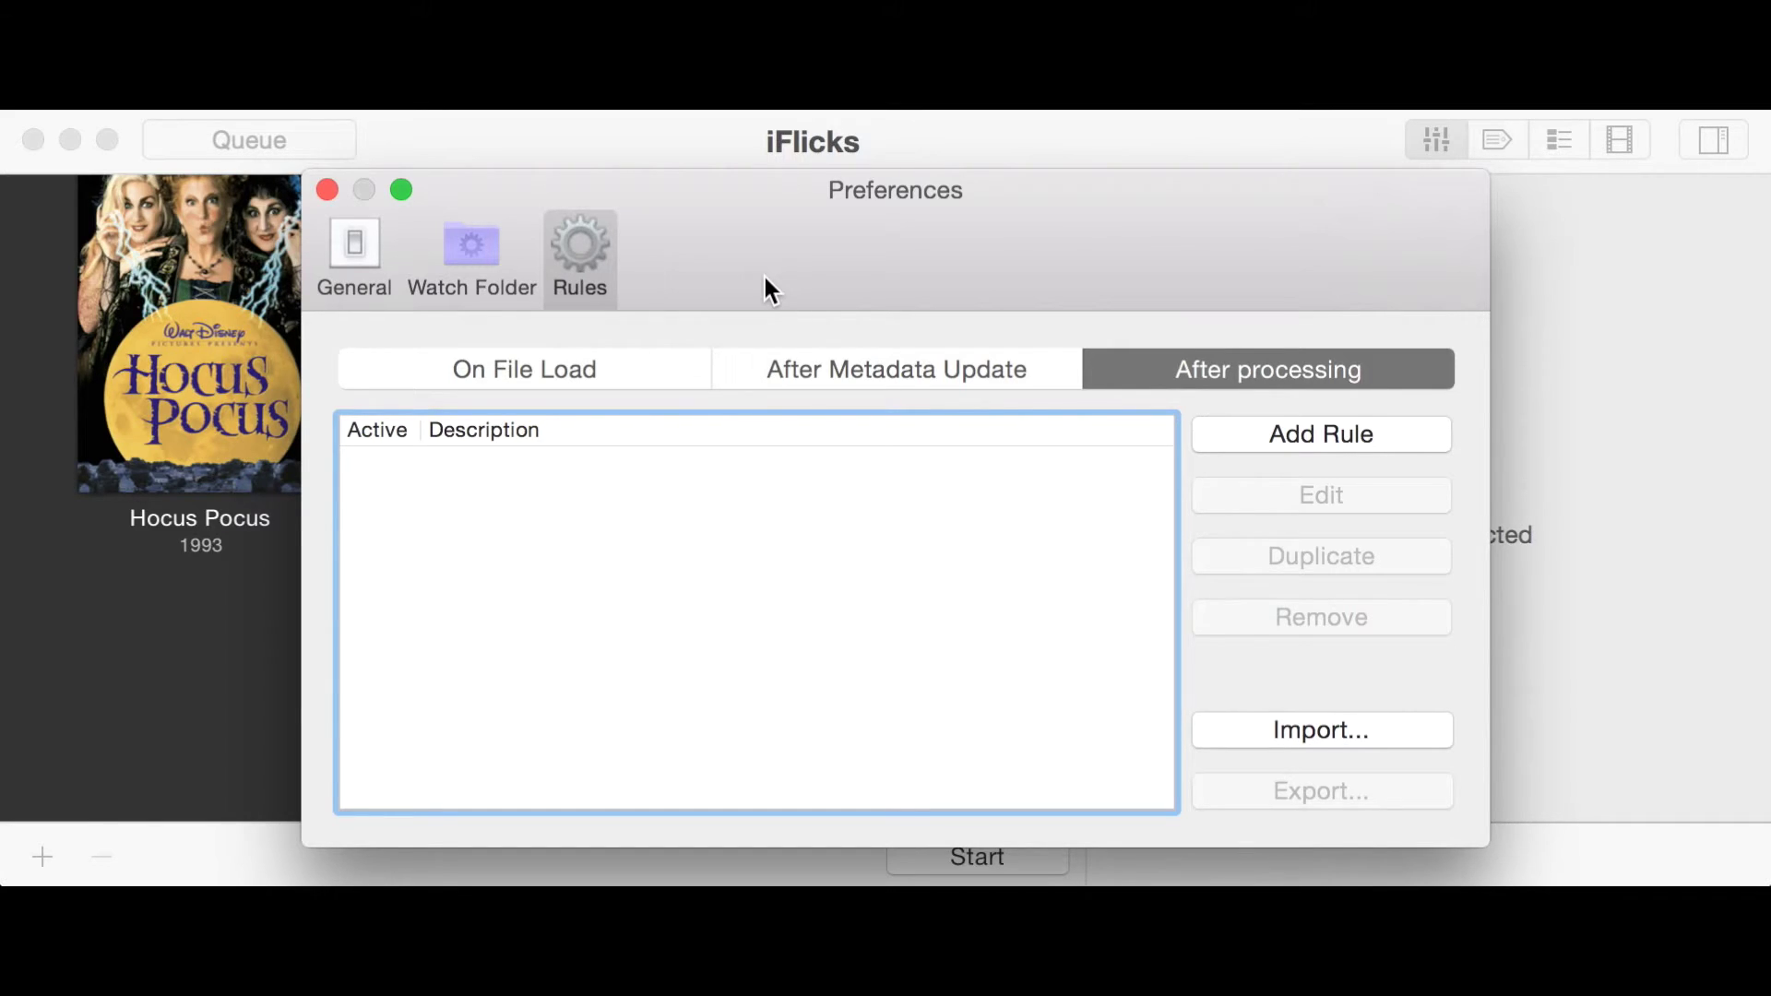
- Close Preferences and start converting Hocus Pocus from the queue
{"action": "left_click", "coordinate": [327, 191]}
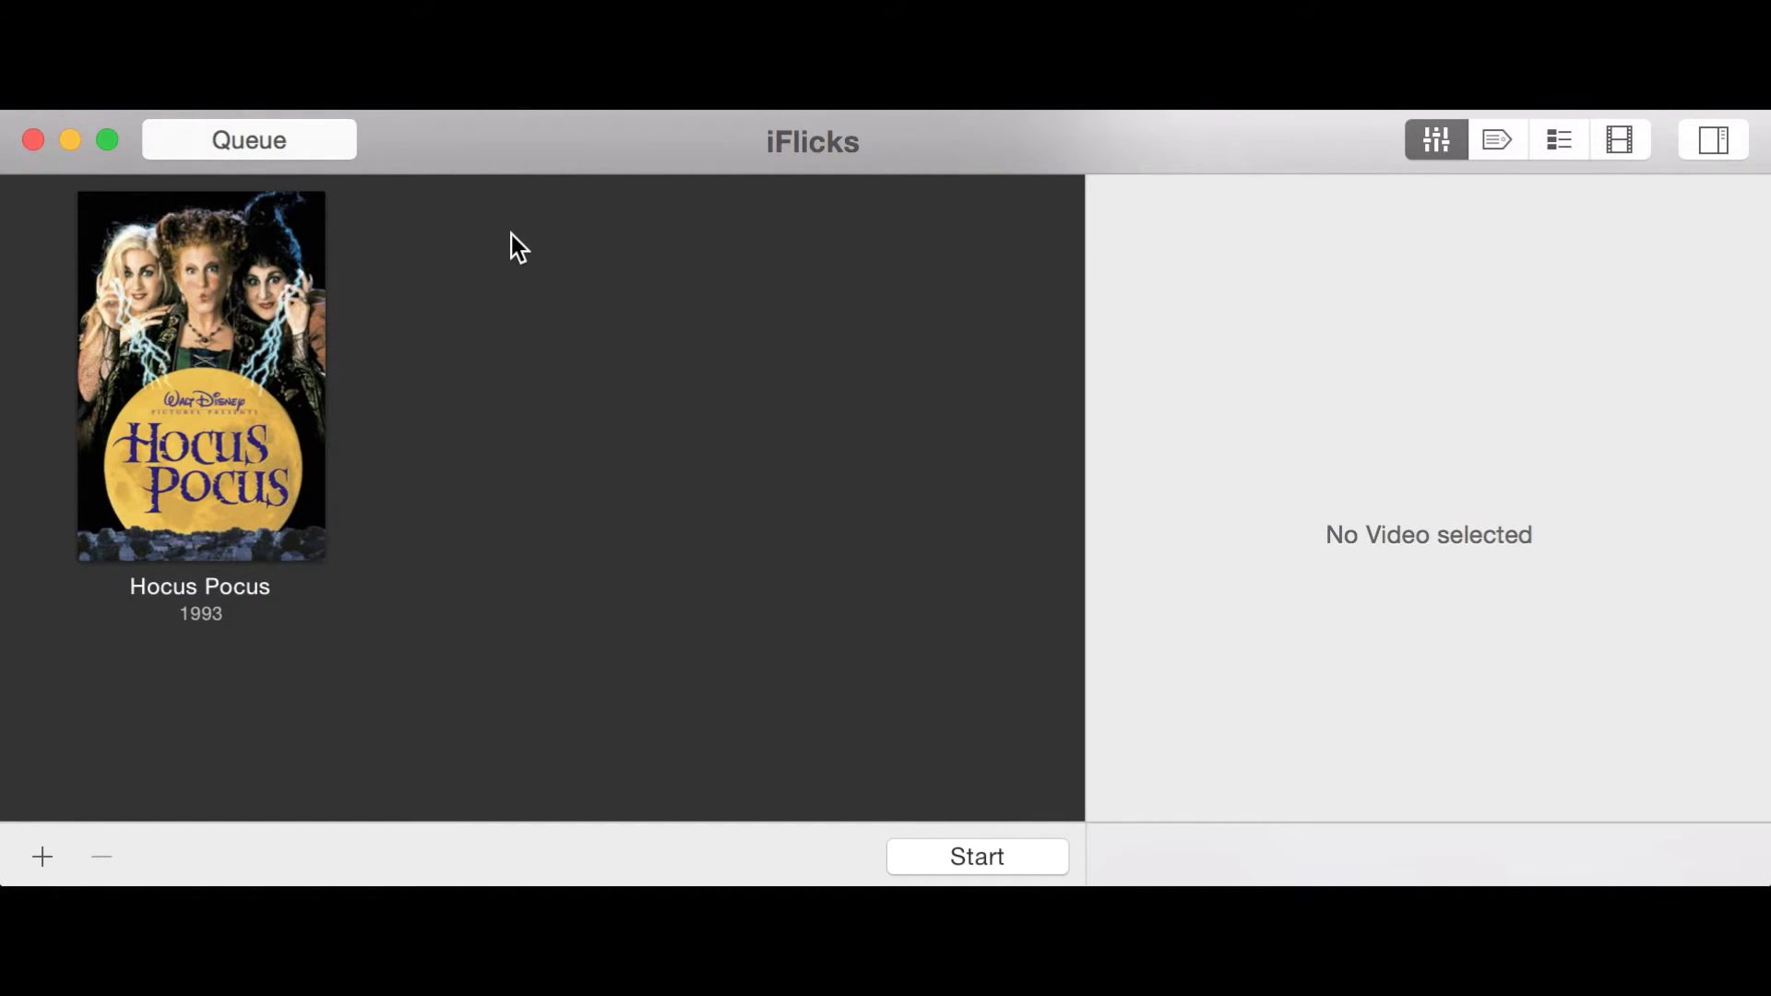
{"action": "left_click", "coordinate": [974, 870]}
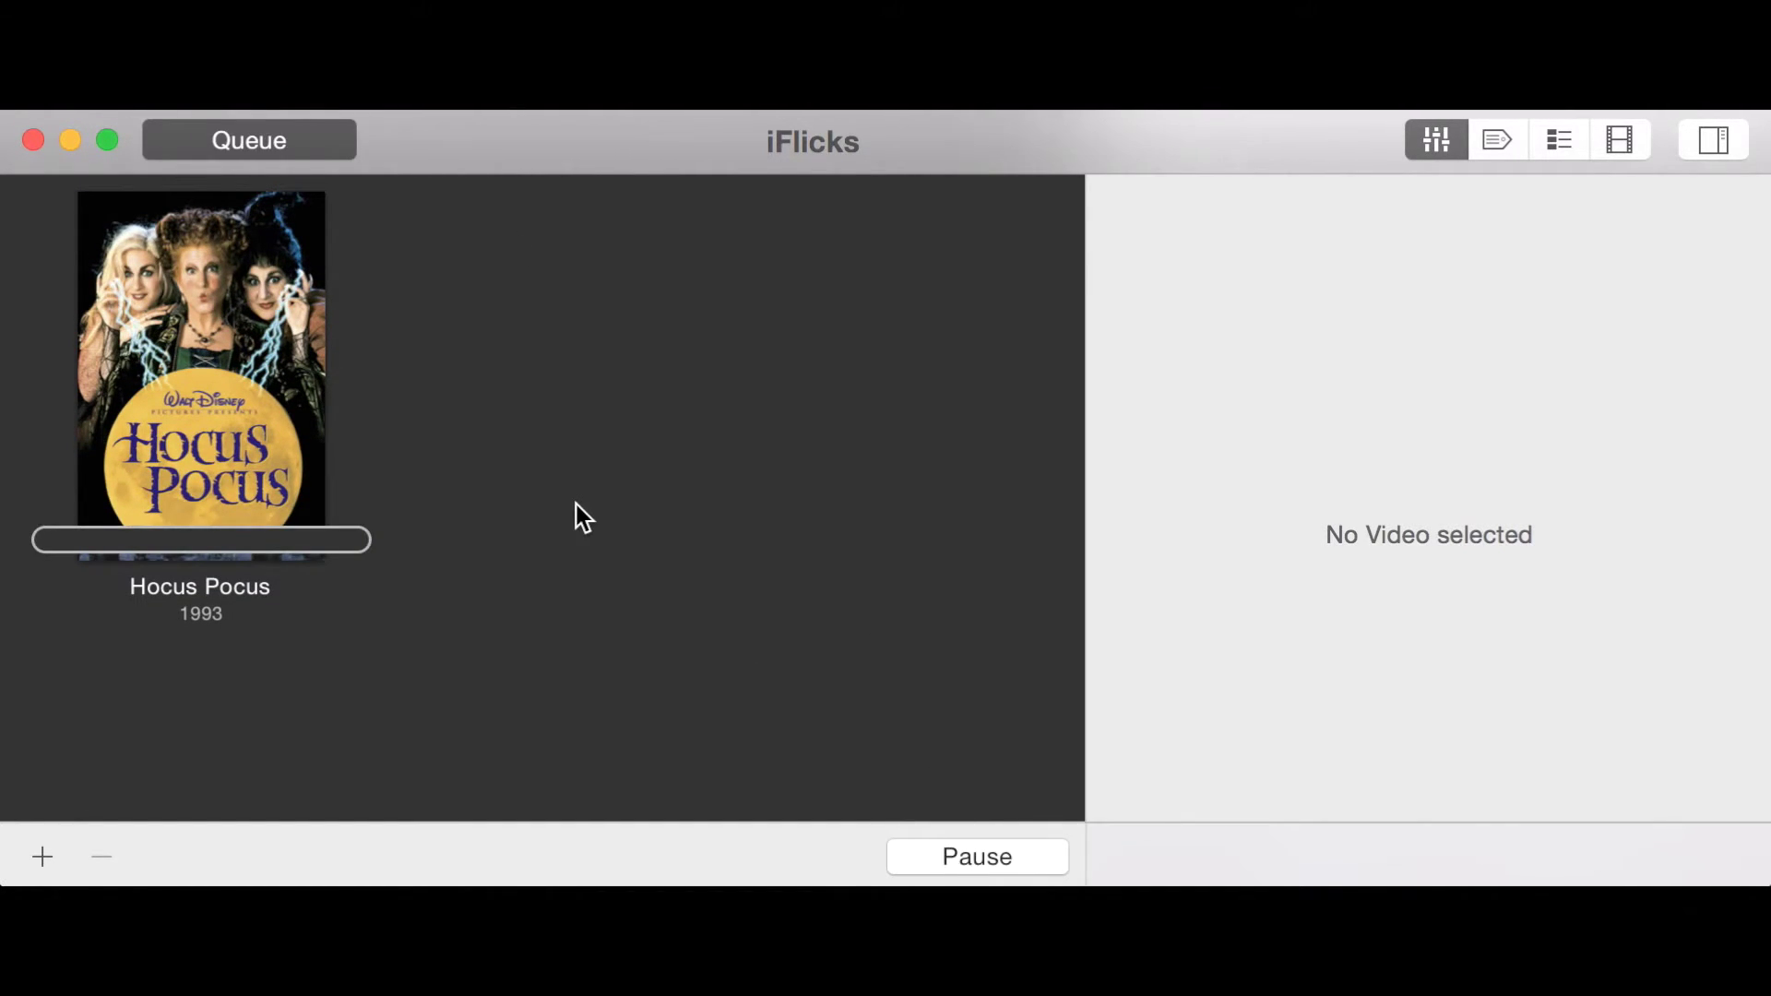